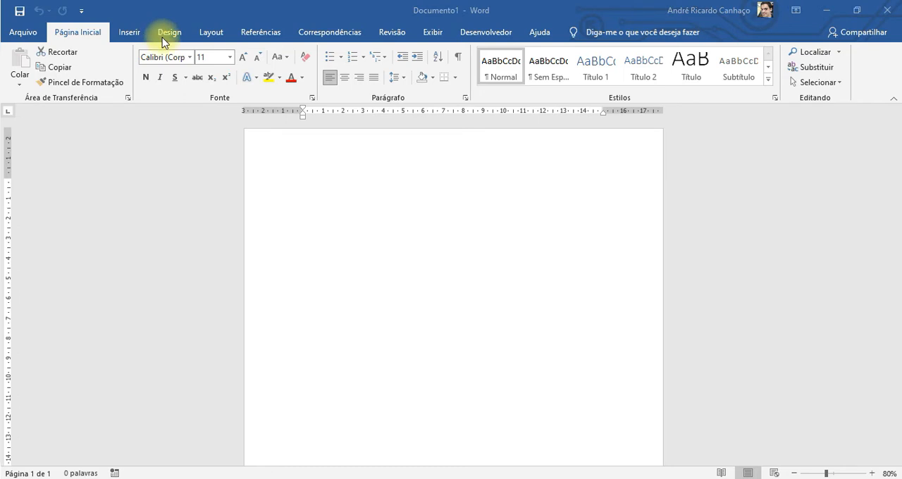
Paste the copied three-paragraph text into the blank document.
left_click(127, 32)
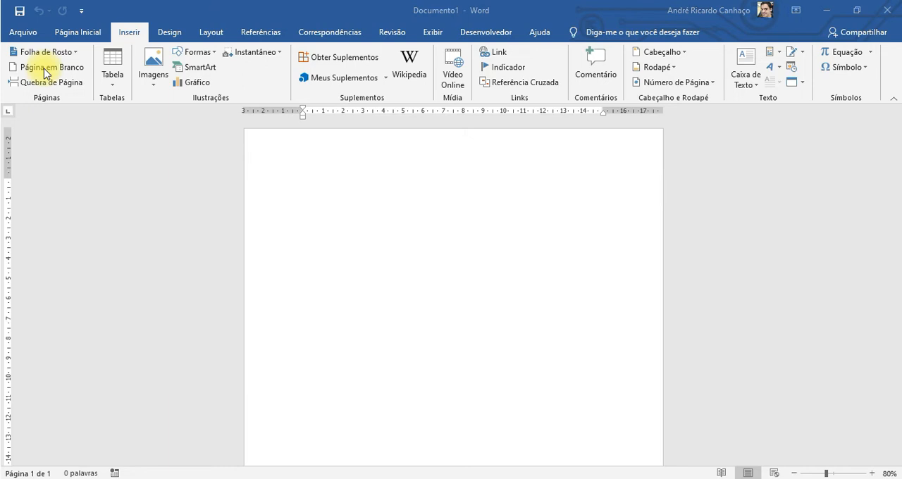
key("ctrl+v")
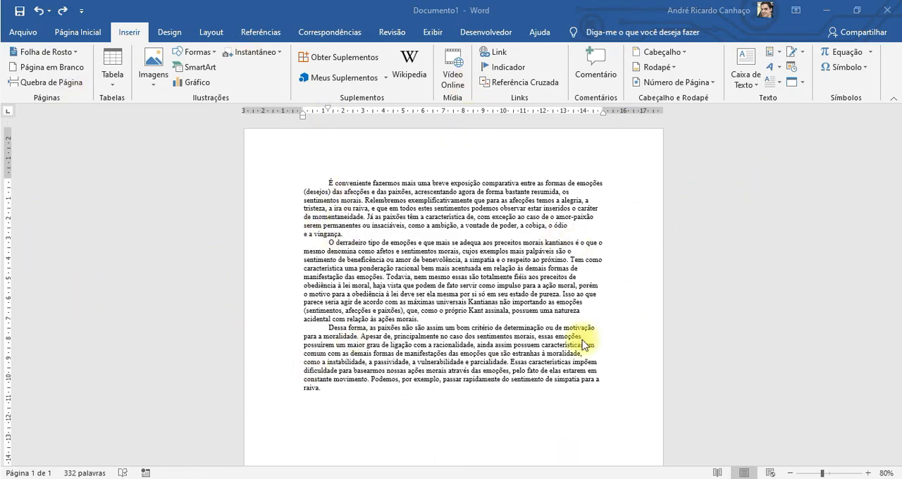
scroll(700, 308, "down", 3)
scroll(700, 308, "up", 3)
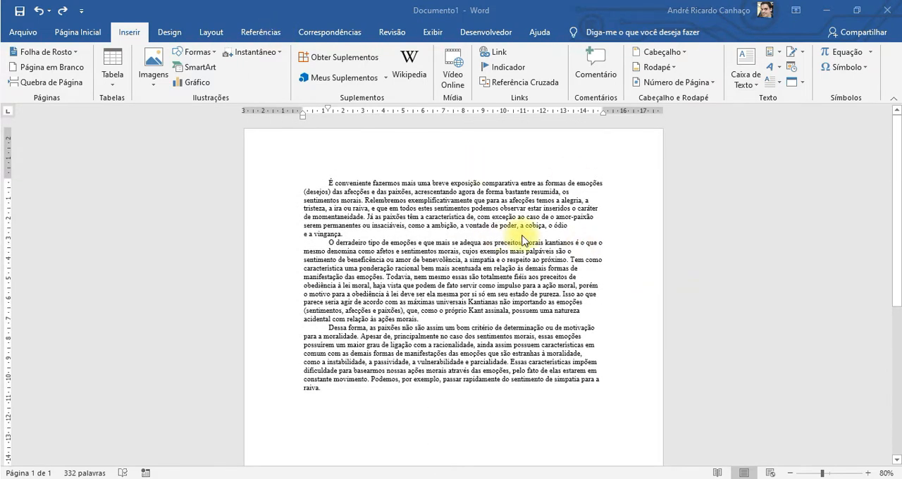
Insert several blank lines before the second paragraph, which begins "O derradeiro tipo de emoções".
left_click(389, 249)
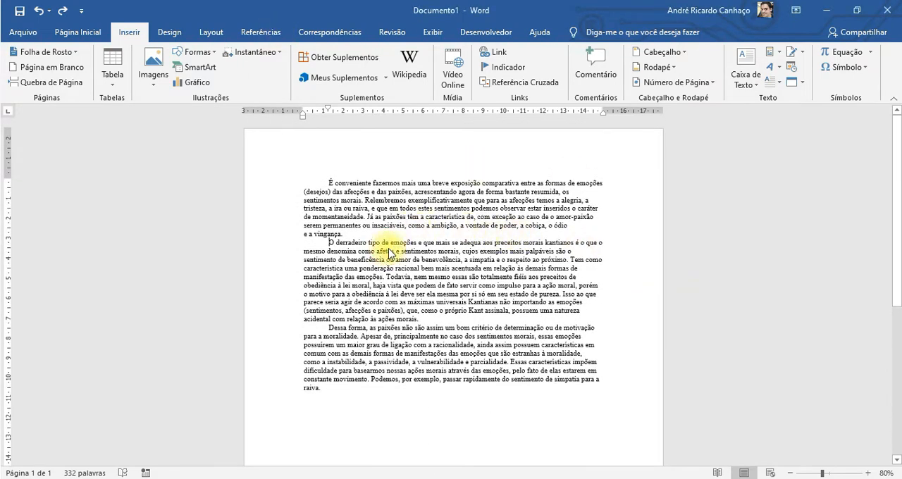
left_click(330, 242)
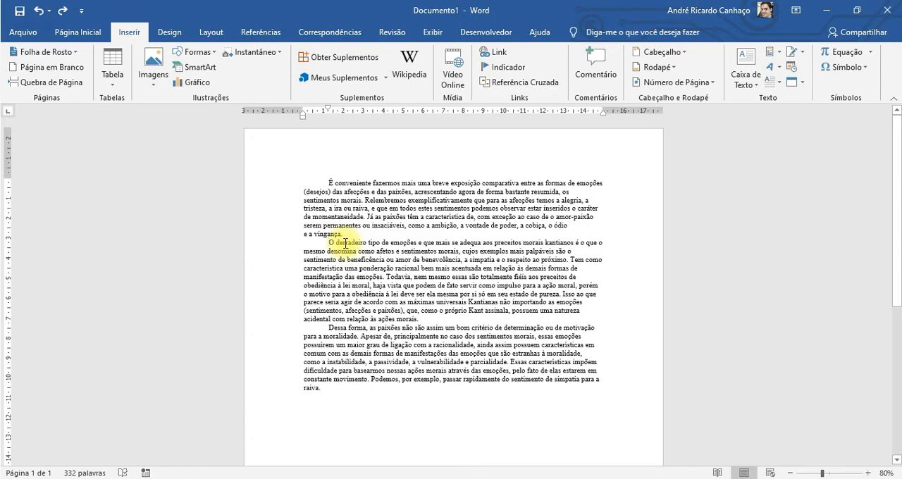
key("Return")
key("Return")
key("Return")
key("Return")
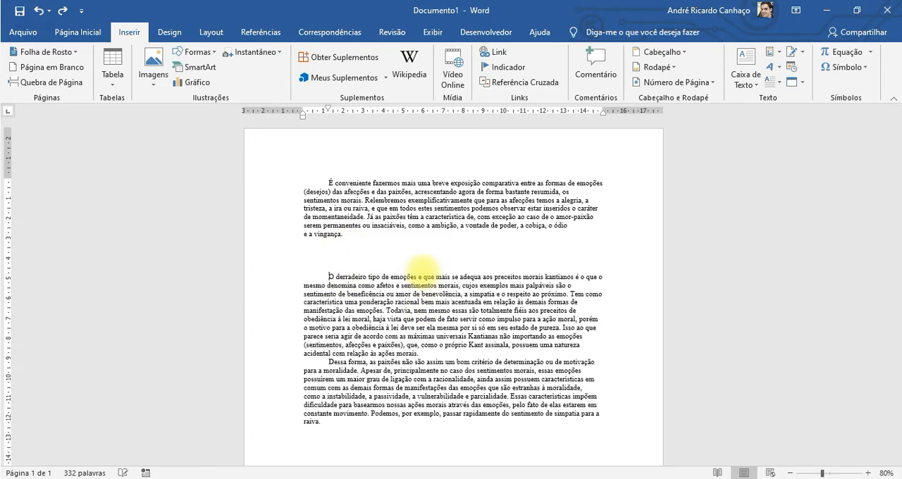
key("Return")
key("Return")
key("Return")
key("Return")
key("Return")
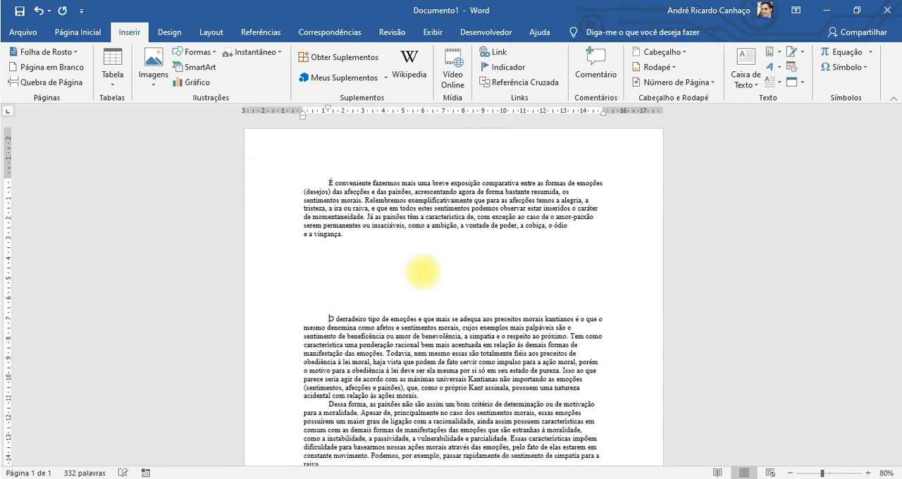
Remove the blank lines between the first and second paragraphs.
key("BackSpace")
key("BackSpace")
key("BackSpace")
key("BackSpace")
key("BackSpace")
key("BackSpace")
key("BackSpace")
key("BackSpace")
key("BackSpace")
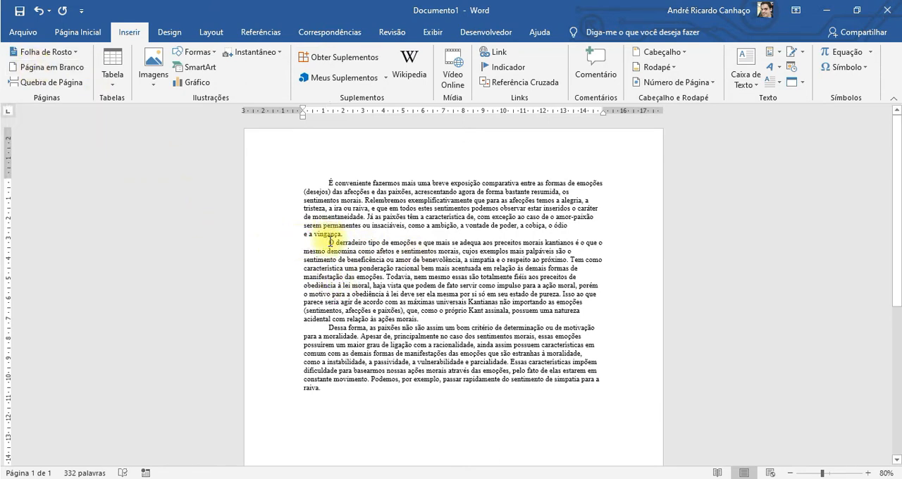
Push the second and third paragraphs onto page 2 by inserting blank lines before "O derradeiro tipo de emoções".
left_click_drag(328, 182, 414, 392)
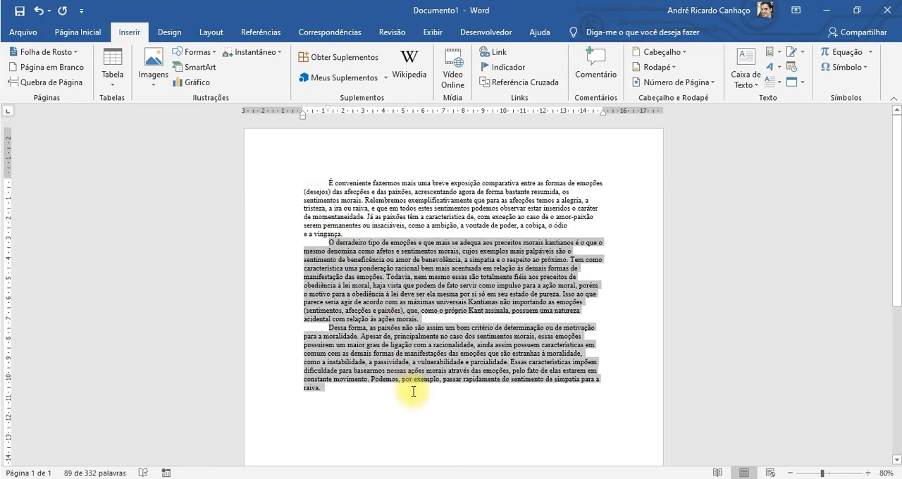
left_click(342, 232)
left_click(329, 243)
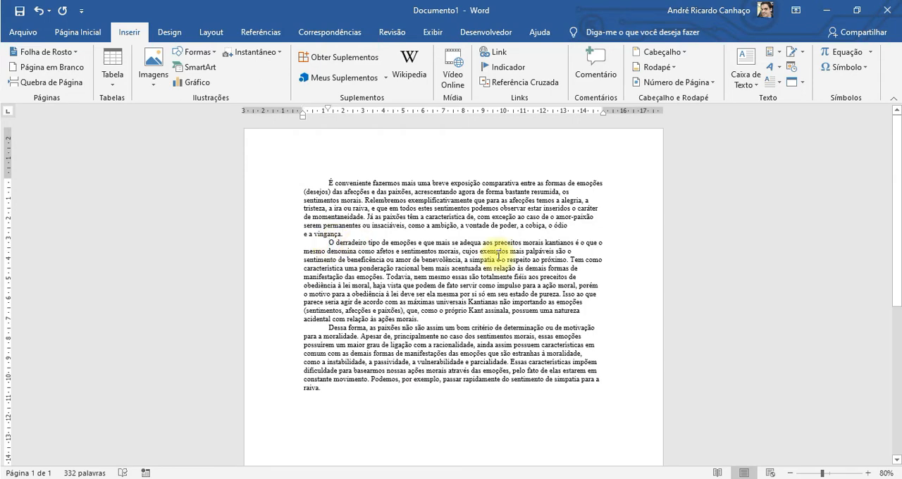
key("Return")
key("Return")
key("Return")
key("Return")
key("Return")
key("Return")
key("Return")
key("Return")
key("Return")
key("Return")
key("Return")
key("Return")
key("Return")
key("Return")
key("Return")
key("Return")
key("Return")
key("Return")
key("Return")
key("Return")
key("Return")
key("Return")
key("Return")
key("Return")
key("Return")
key("Return")
key("Return")
key("Return")
key("Return")
key("Return")
key("Return")
key("Return")
key("Return")
key("Return")
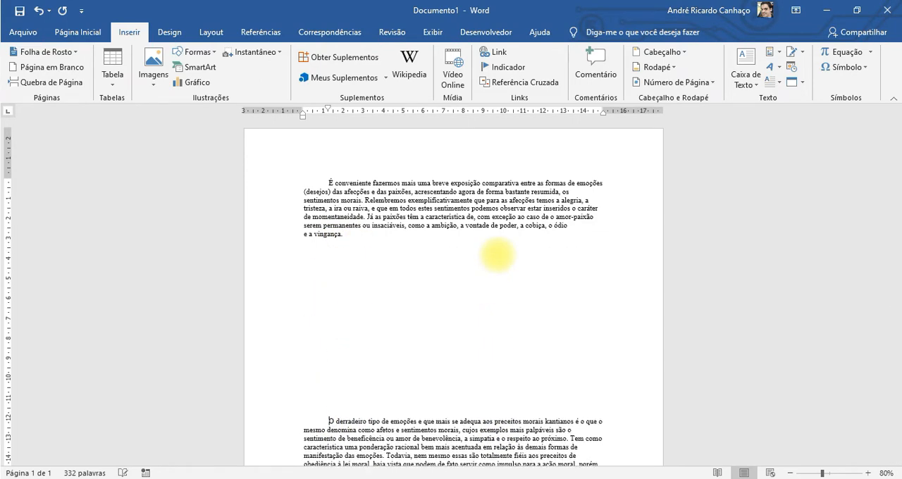
key("Return")
key("Return")
key("Return")
key("Return")
key("Return")
key("Return")
key("Return")
key("Return")
key("Return")
key("Return")
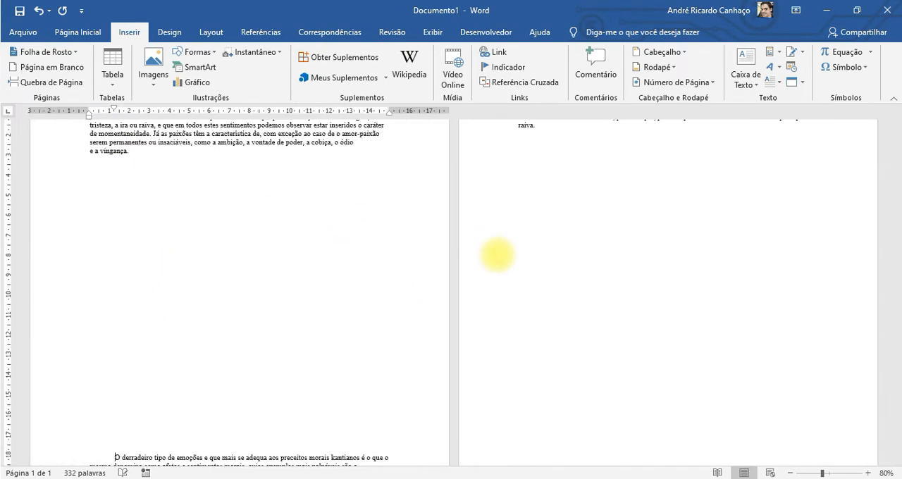
key("Return")
key("Return")
key("Return")
key("Return")
key("Return")
key("Return")
key("Return")
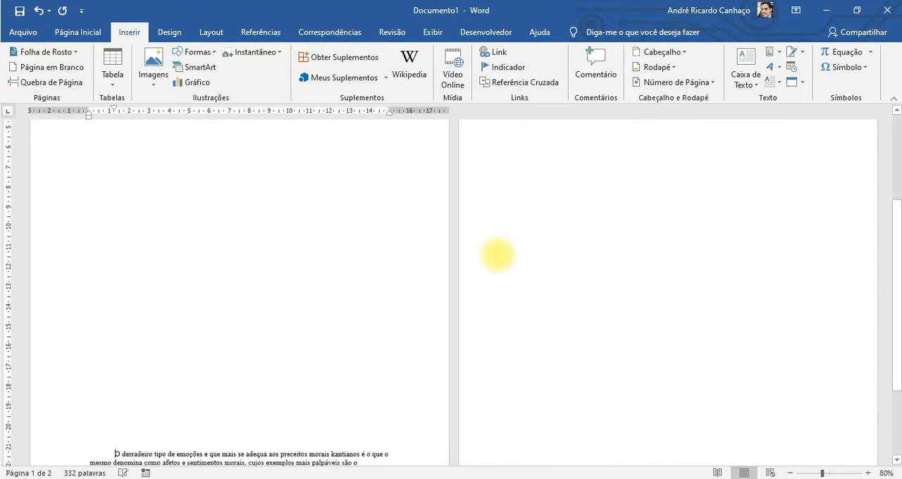
key("Return")
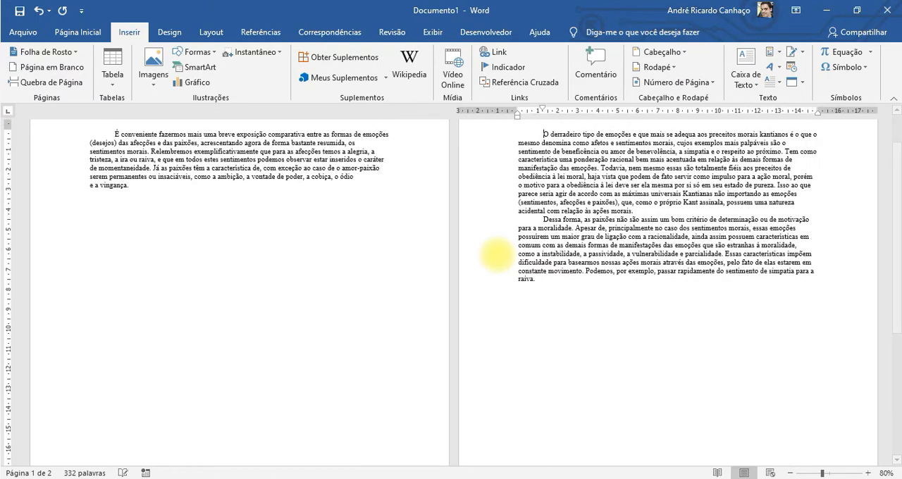
scroll(559, 319, "up", 2)
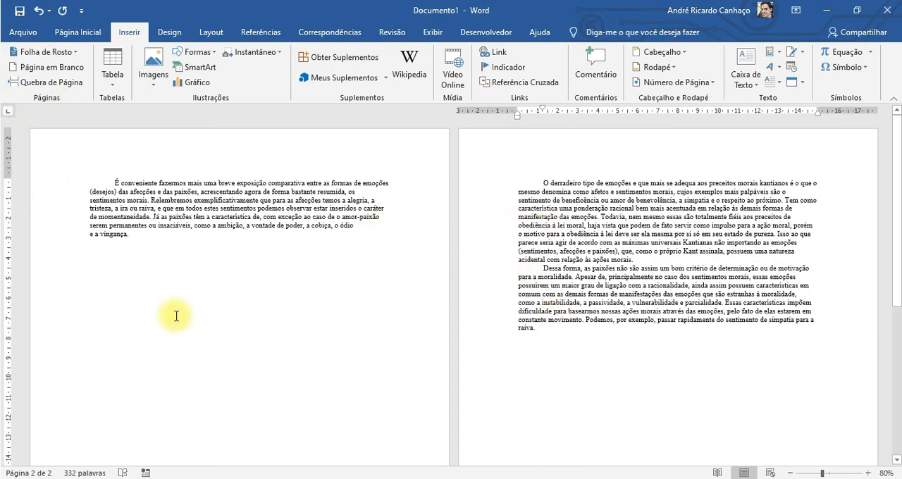
Add seven lines of random filler text directly below the first paragraph on page 1.
left_click(125, 235)
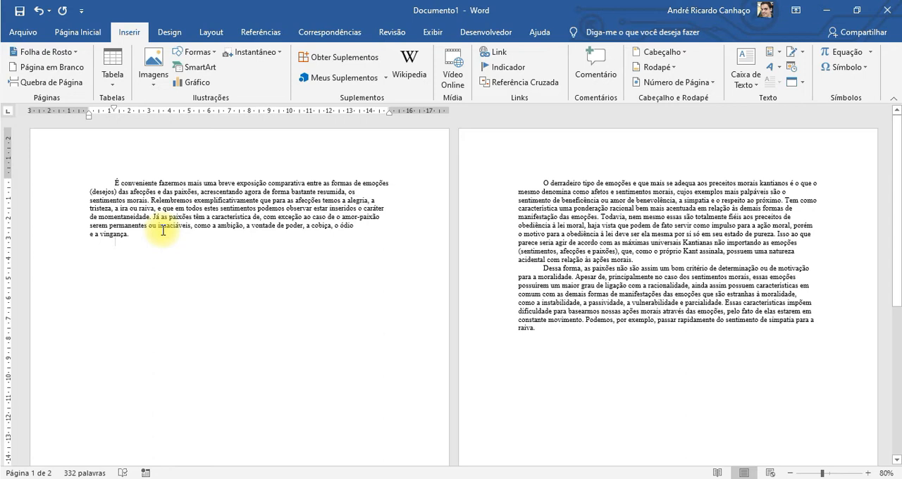
type("aksljdklajsdklajsdklj")
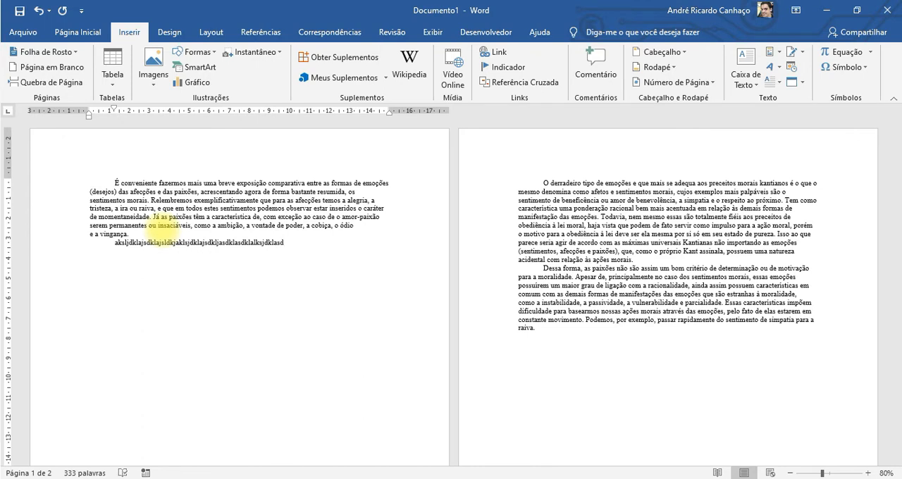
key("Return")
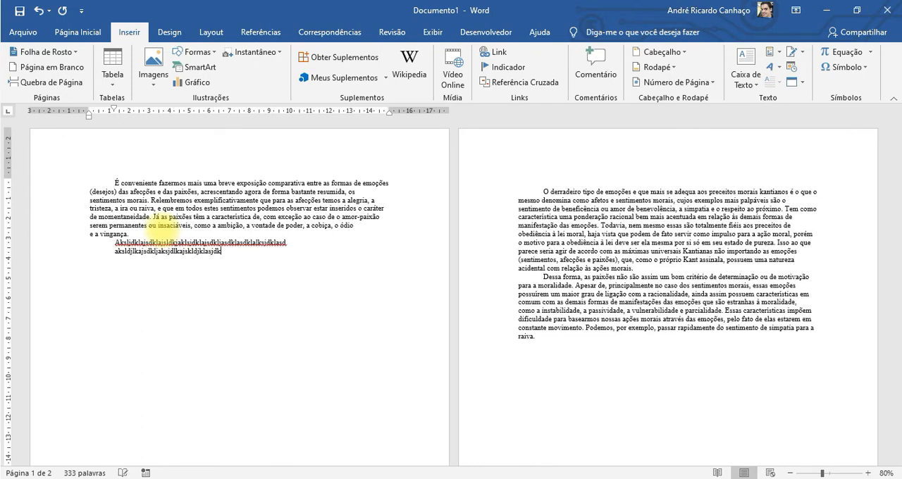
key("Return")
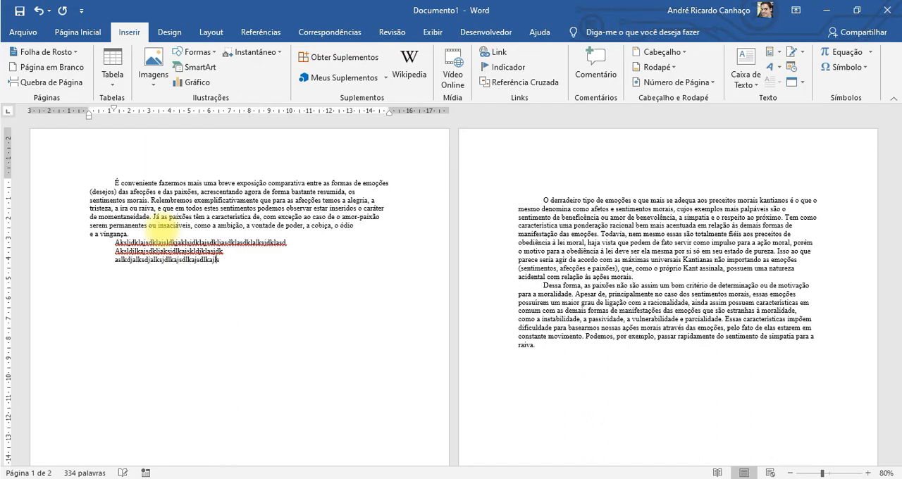
key("Return")
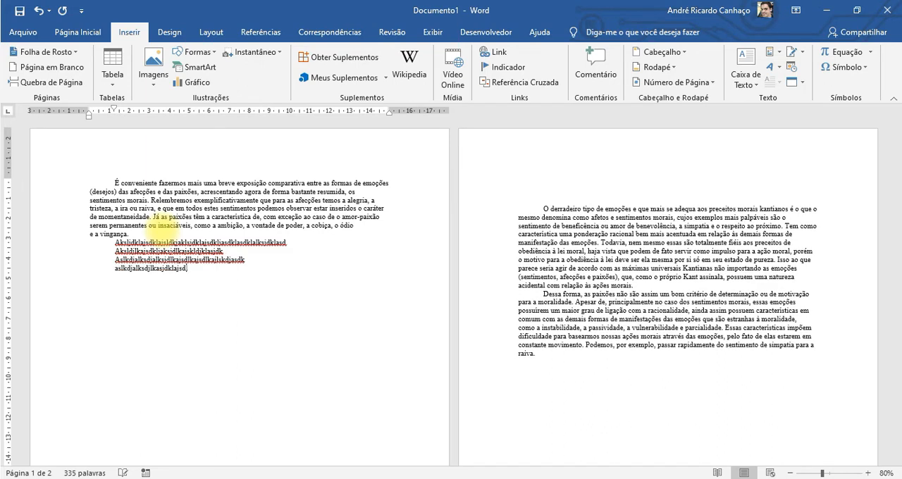
type("djlkasd")
key("Return")
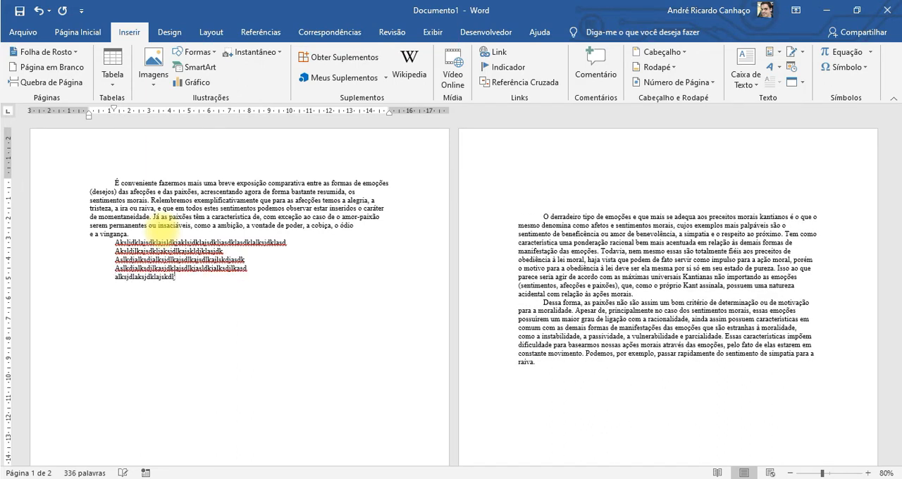
key("Return")
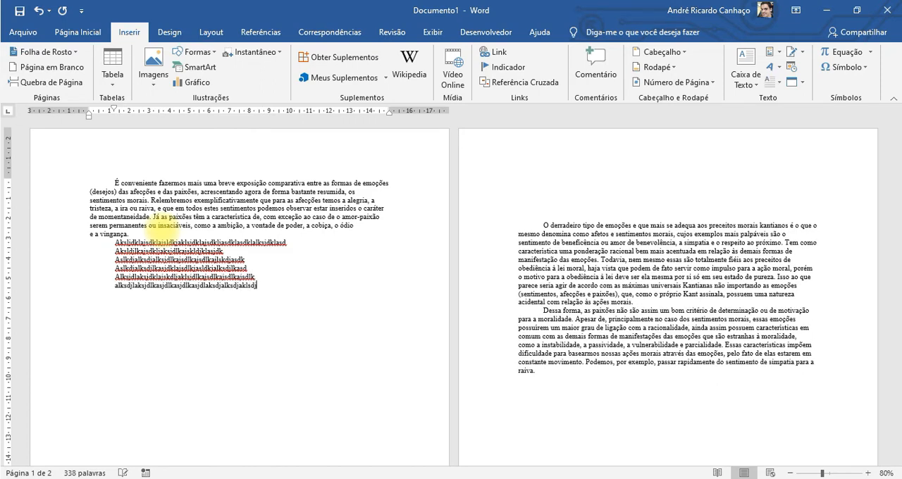
key("Return")
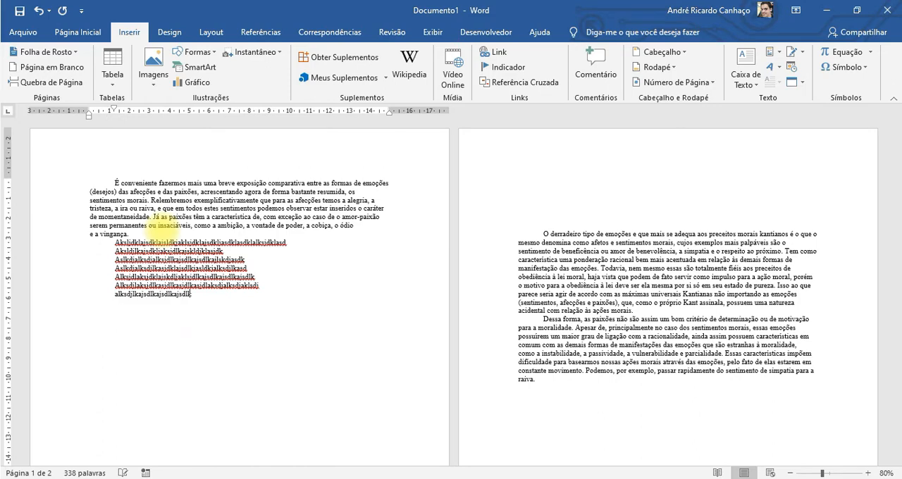
Delete the surplus blank lines after the filler text so that "O derradeiro tipo de emoções" starts page 2, undoing any excess deletion.
key("Delete")
key("Delete")
key("Delete")
key("Delete")
key("Delete")
key("Delete")
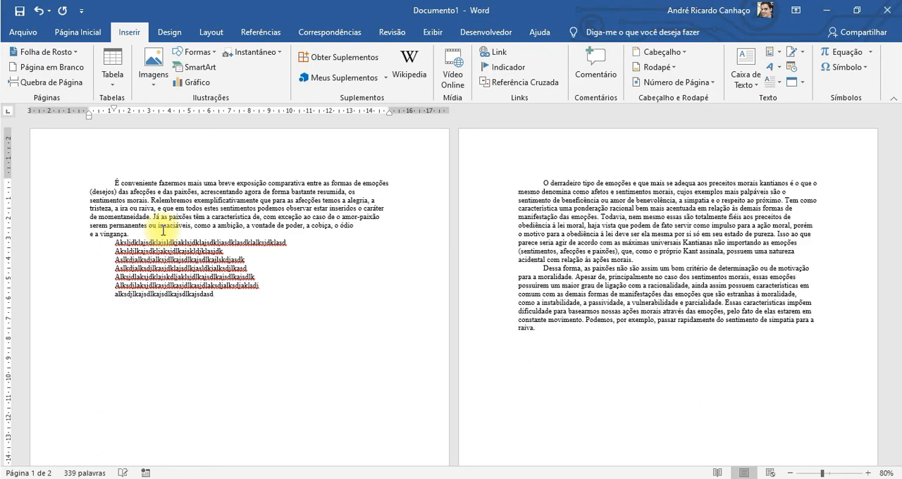
key("Delete")
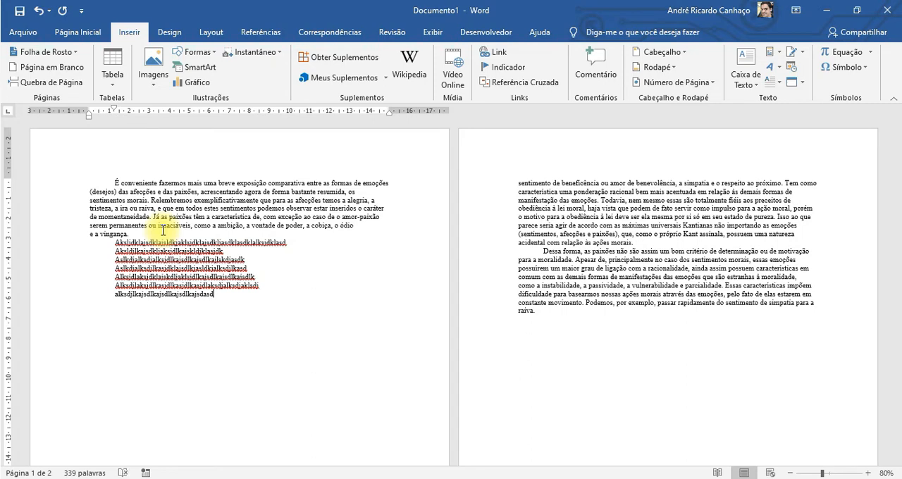
key("ctrl+z")
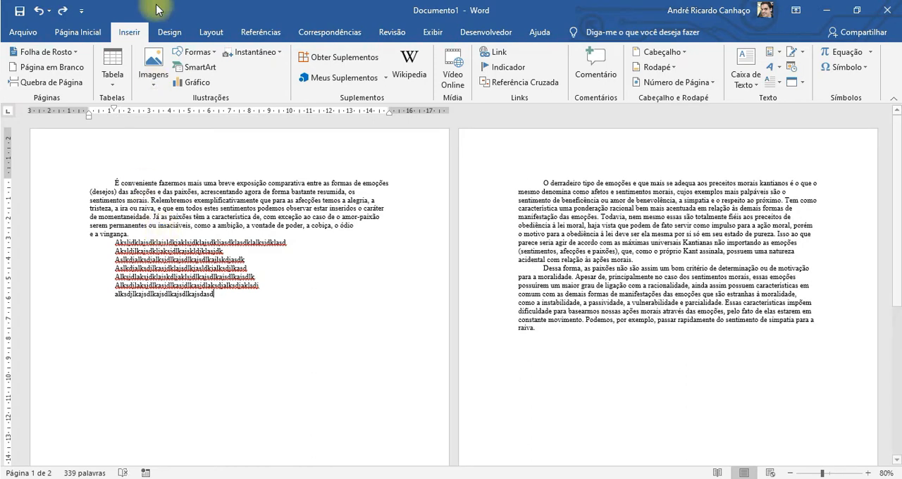
Use the undo history to revert the deletions, the filler text and most of the inserted blank lines in one go.
left_click(49, 12)
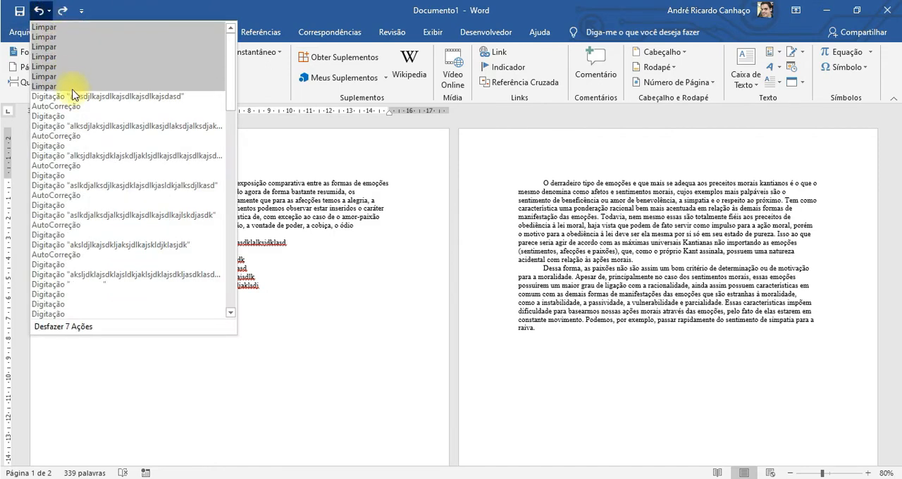
scroll(116, 254, "down", 1)
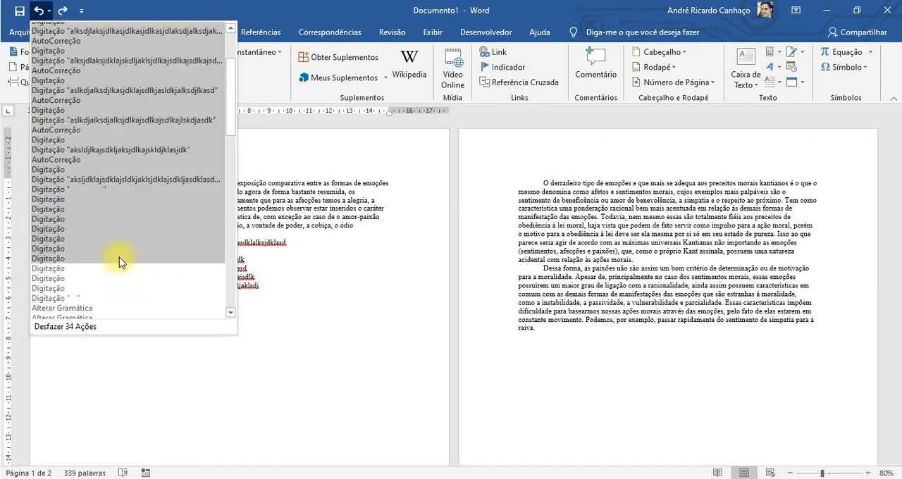
scroll(120, 262, "down", 6)
scroll(119, 262, "down", 8)
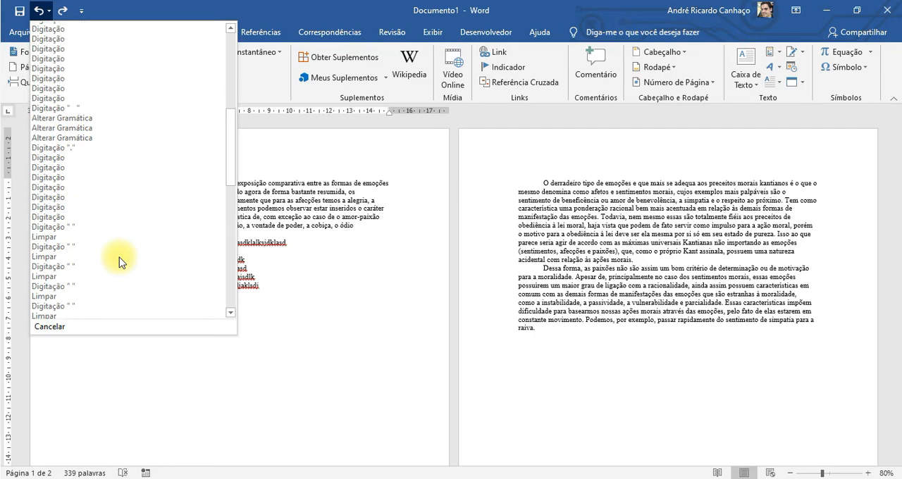
scroll(119, 262, "down", 2)
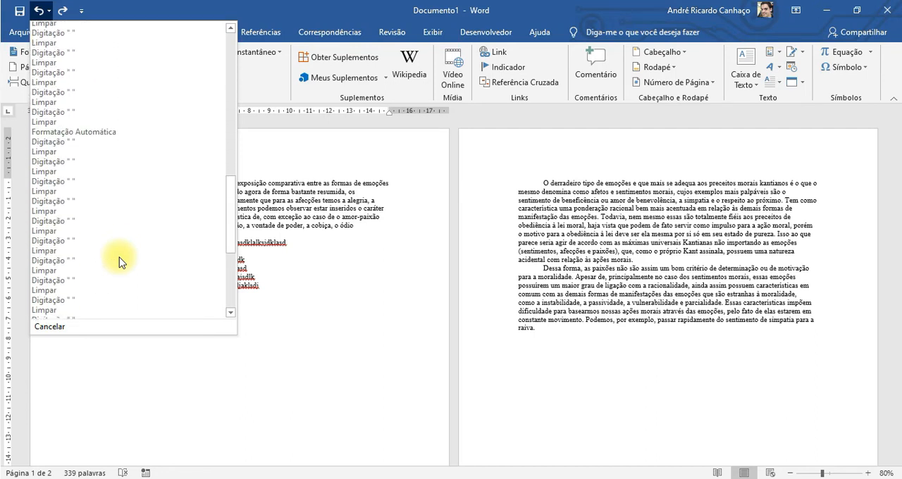
scroll(120, 262, "up", 4)
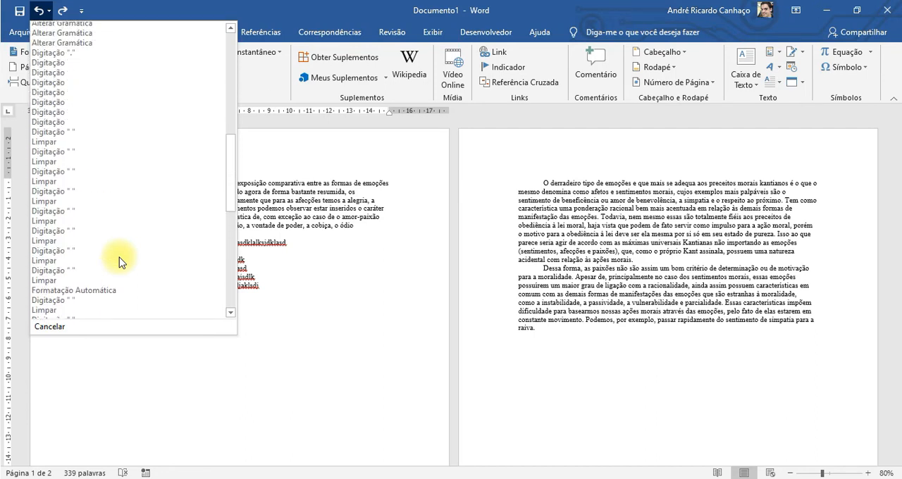
scroll(100, 141, "up", 3)
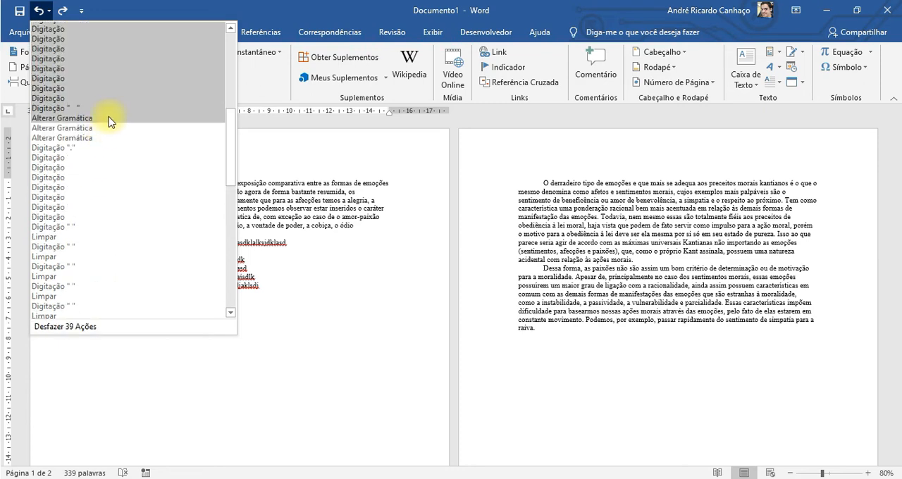
left_click(102, 97)
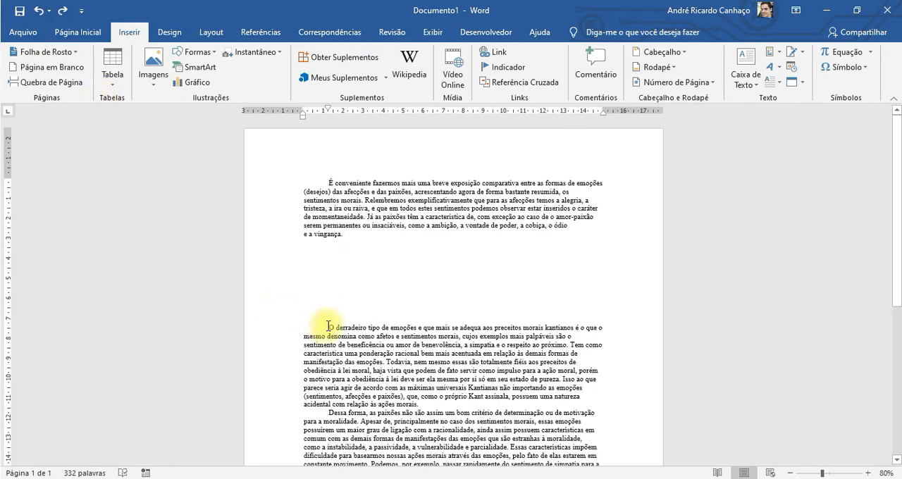
Remove the remaining blank lines and the indent before "O derradeiro tipo", joining it to the end of the first paragraph.
key("BackSpace")
key("BackSpace")
key("BackSpace")
key("BackSpace")
key("BackSpace")
key("BackSpace")
key("BackSpace")
key("BackSpace")
key("BackSpace")
key("BackSpace")
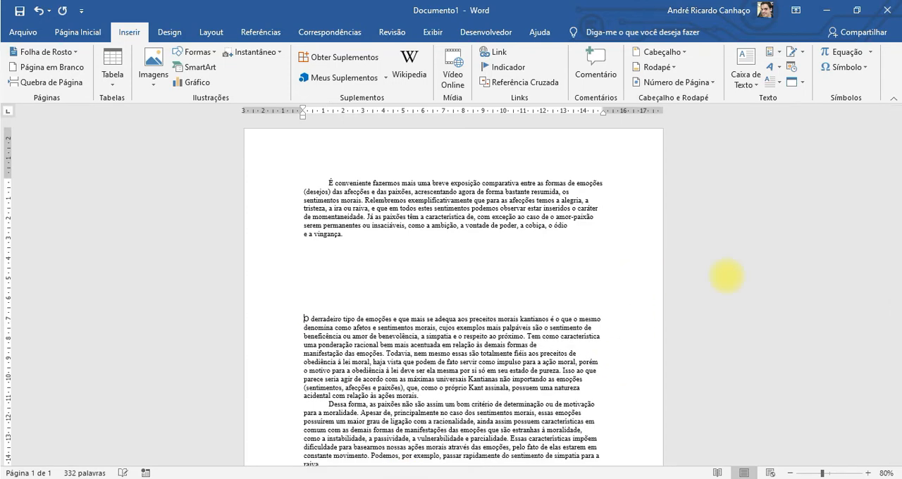
key("BackSpace")
key("BackSpace")
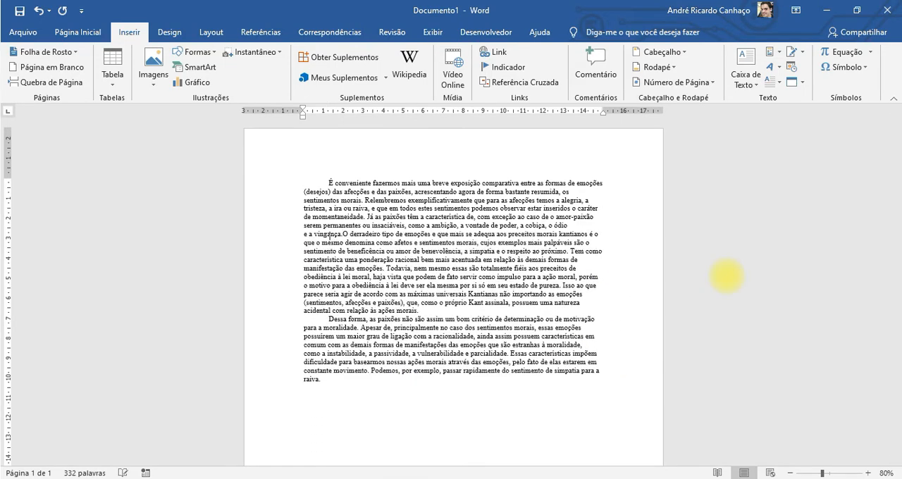
Move "O derradeiro tipo de emoções" onto its own line as a separate, indented paragraph below the first one.
key("Tab")
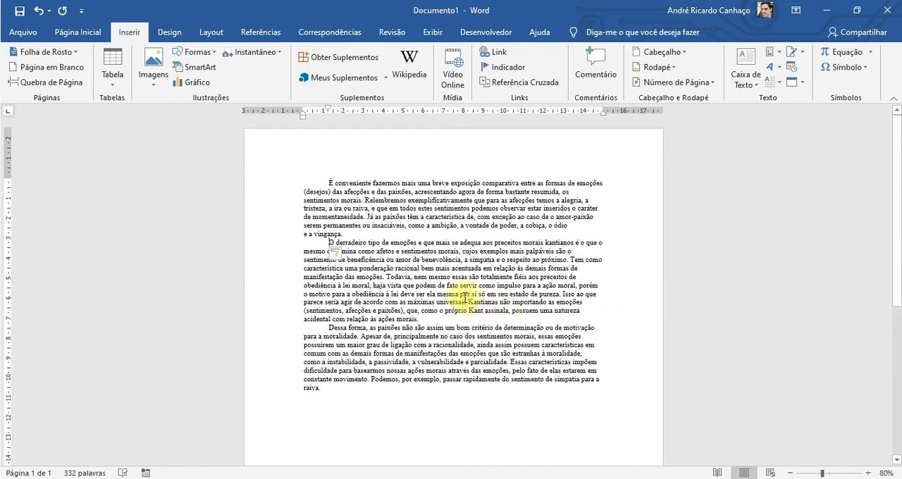
double_click(465, 296)
left_click(399, 302)
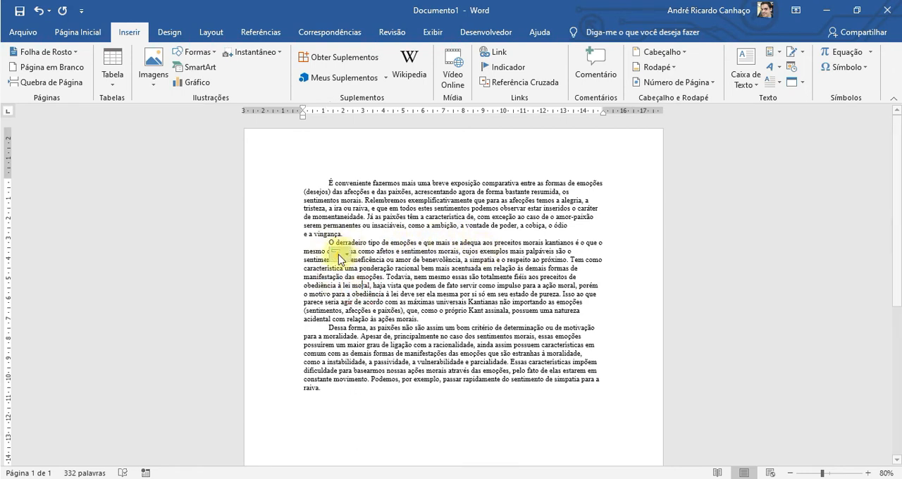
triple_click(402, 305)
left_click(358, 294)
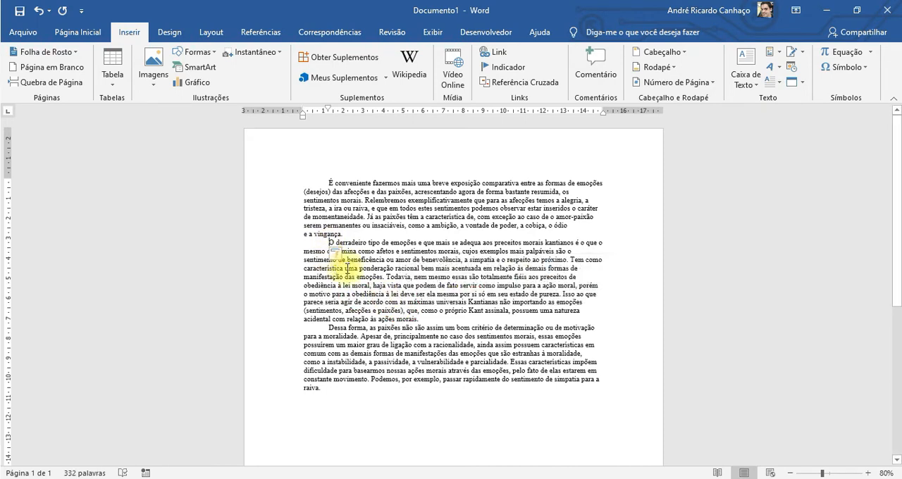
Insert a page break directly before the paragraph beginning "O derradeiro tipo de emoções".
left_click(329, 242)
left_click(343, 253)
left_click(432, 286)
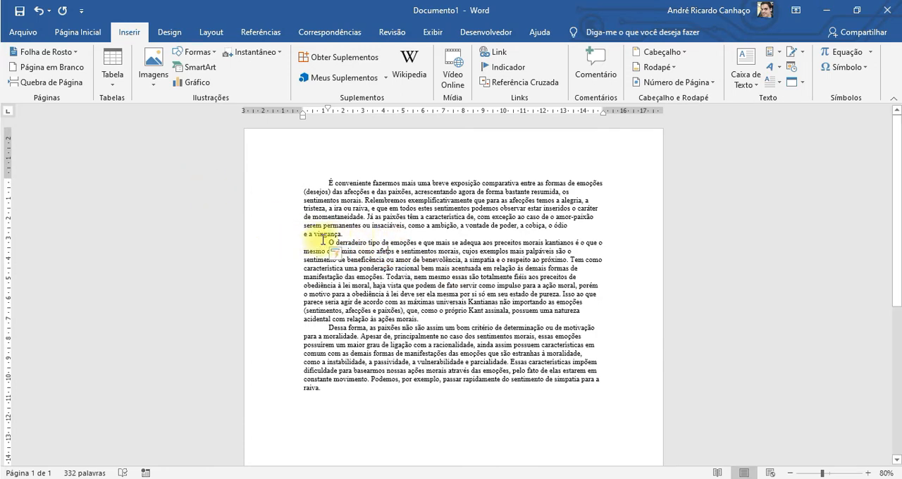
left_click(49, 83)
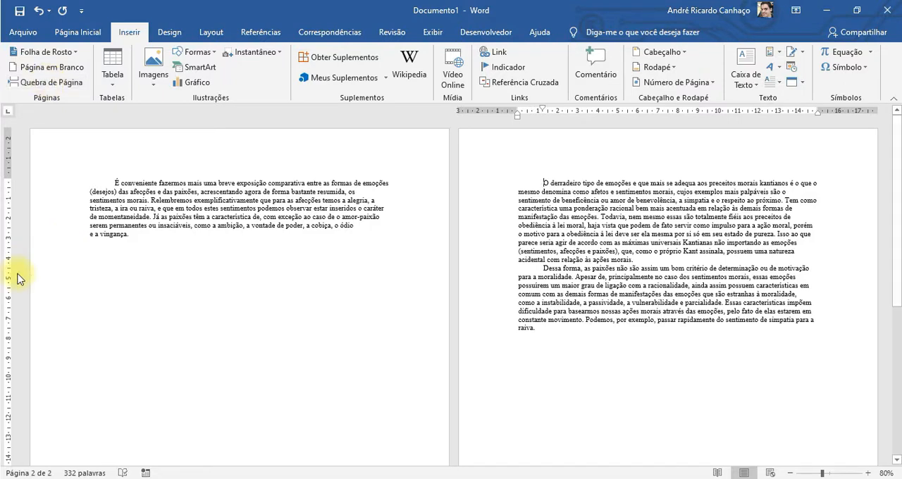
Add five lines of random filler text below the first paragraph on page 1 and check the page layout.
left_click(155, 240)
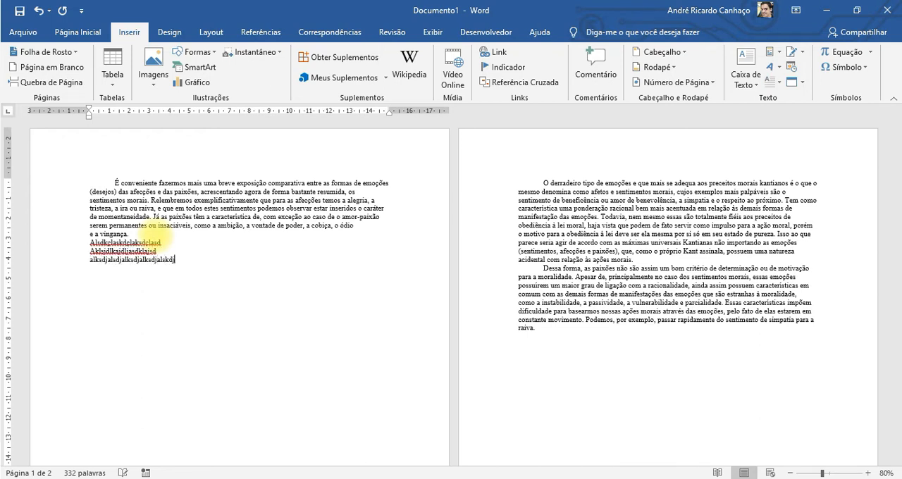
type("sdj")
key("Return")
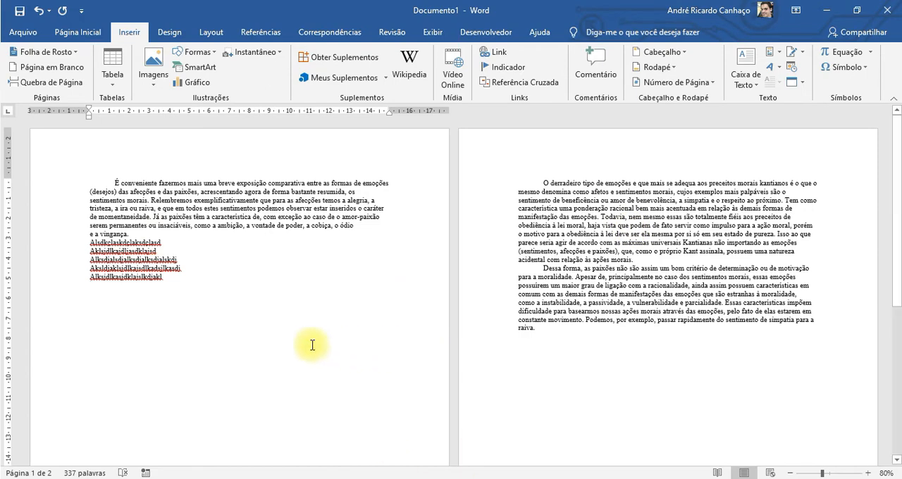
scroll(107, 358, "down", 6)
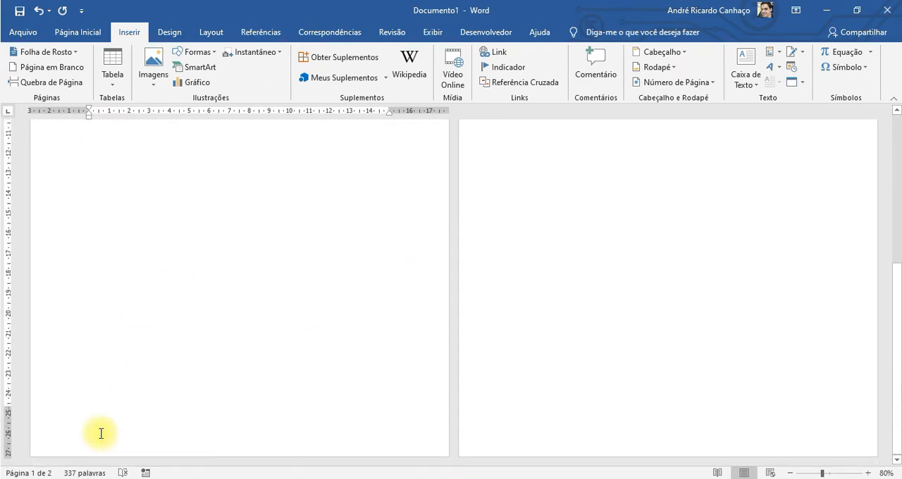
scroll(315, 416, "up", 6)
scroll(319, 408, "up", 3)
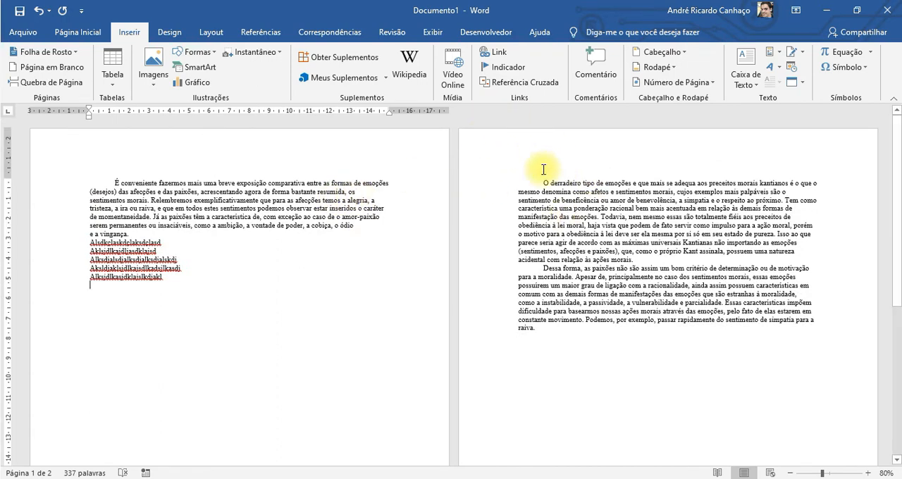
Insert another page break before "O derradeiro tipo de emoções" on page 2 and look over the pages.
left_click(264, 341)
left_click(539, 182)
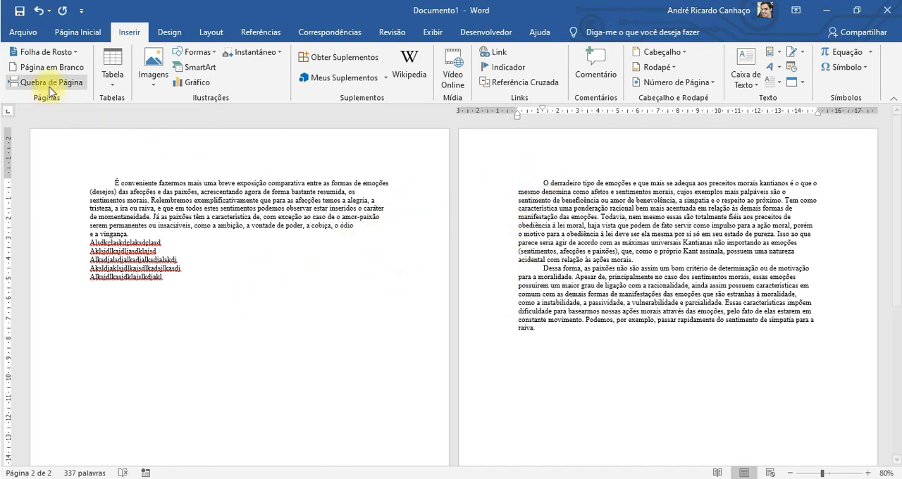
left_click(45, 82)
scroll(548, 342, "up", 2)
scroll(548, 342, "up", 3)
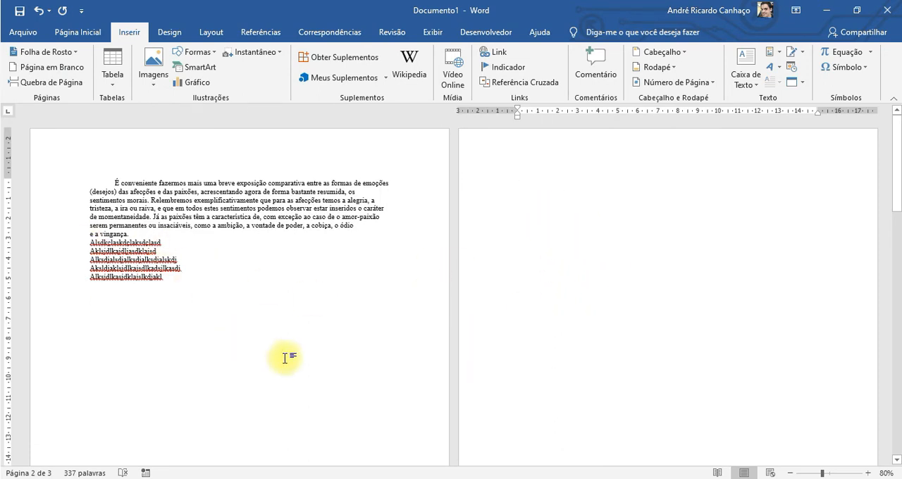
scroll(308, 393, "down", 6)
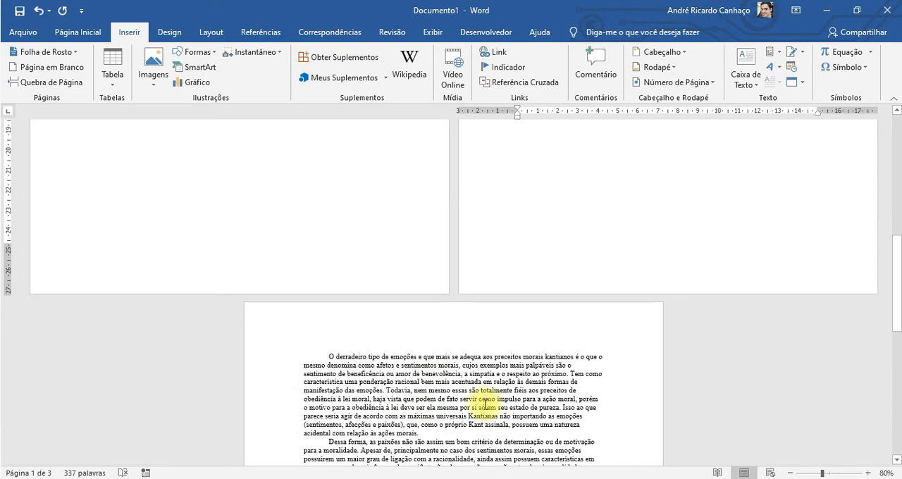
scroll(486, 404, "up", 8)
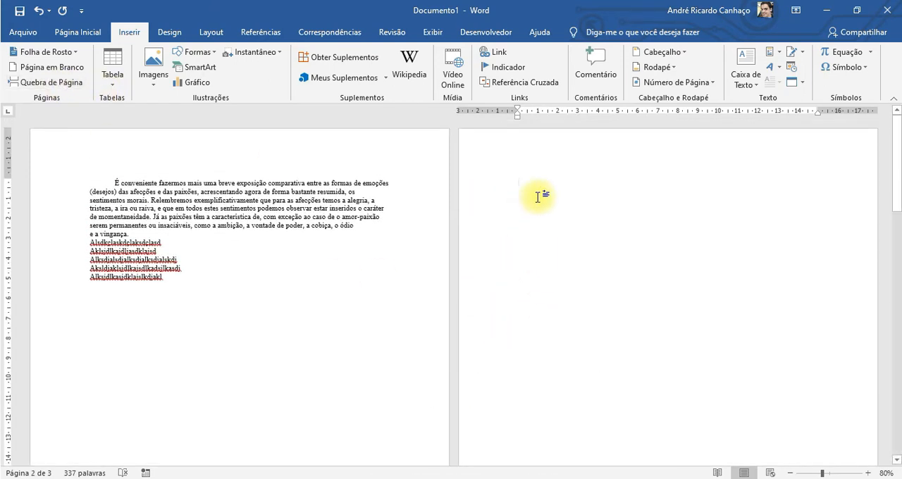
Undo the second page break, the filler lines on page 1 and the first page break.
key("Delete")
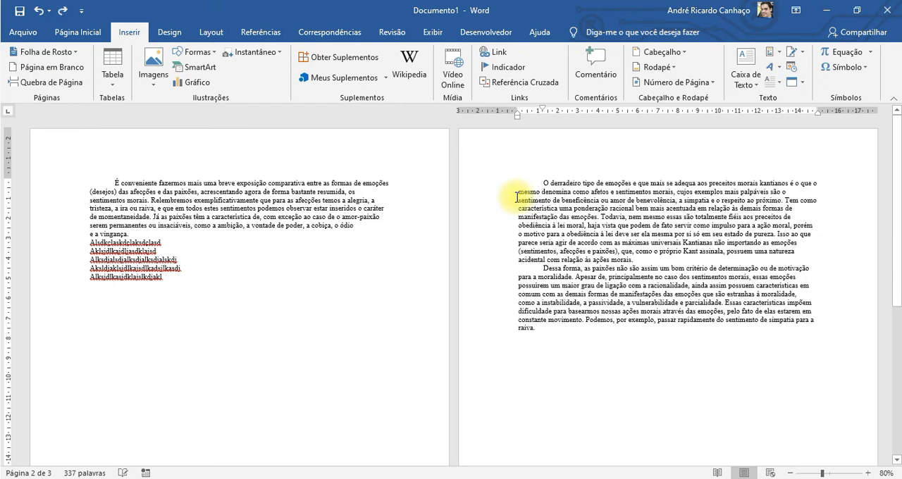
left_click(264, 278)
key("BackSpace")
key("BackSpace")
key("BackSpace")
key("BackSpace")
key("BackSpace")
key("BackSpace")
key("BackSpace")
key("BackSpace")
key("BackSpace")
key("BackSpace")
key("BackSpace")
key("BackSpace")
key("BackSpace")
key("BackSpace")
key("BackSpace")
key("BackSpace")
key("BackSpace")
key("BackSpace")
key("BackSpace")
key("BackSpace")
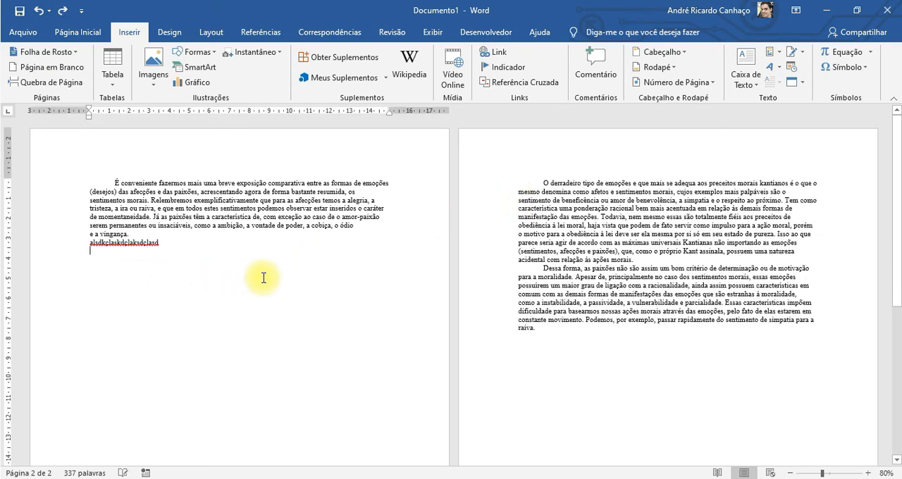
key("Delete")
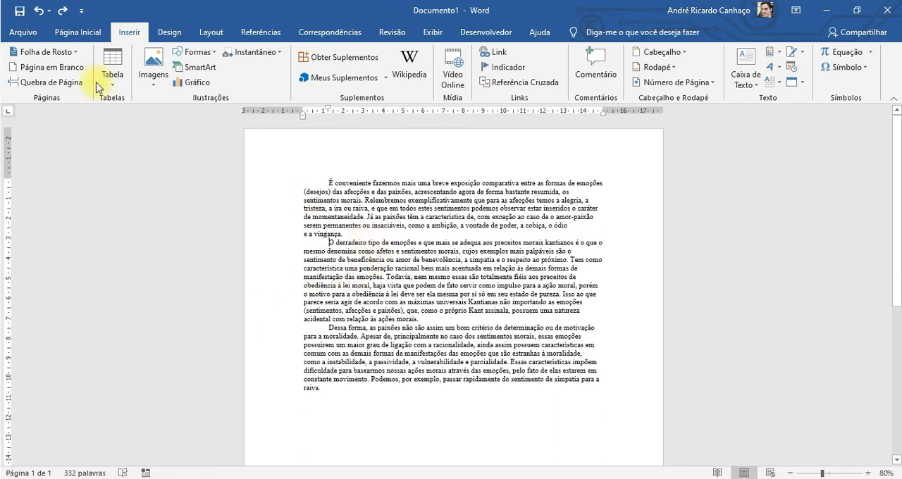
Insert a blank page between the first paragraph and "O derradeiro tipo de emoções", look it over, and undo it.
left_click(44, 82)
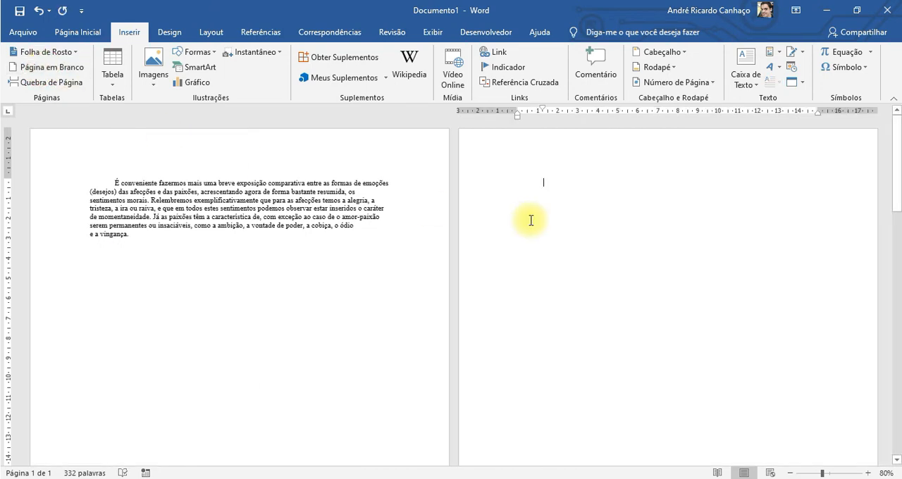
scroll(503, 256, "down", 10)
scroll(506, 259, "up", 10)
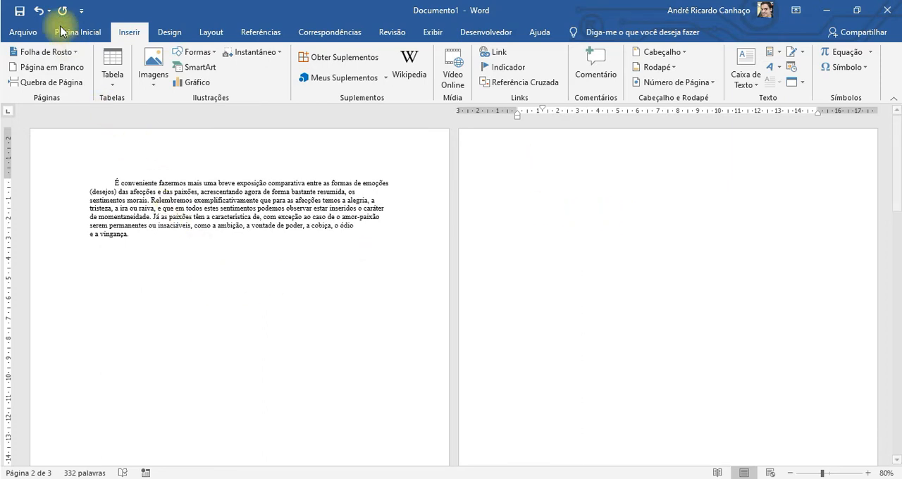
left_click(39, 11)
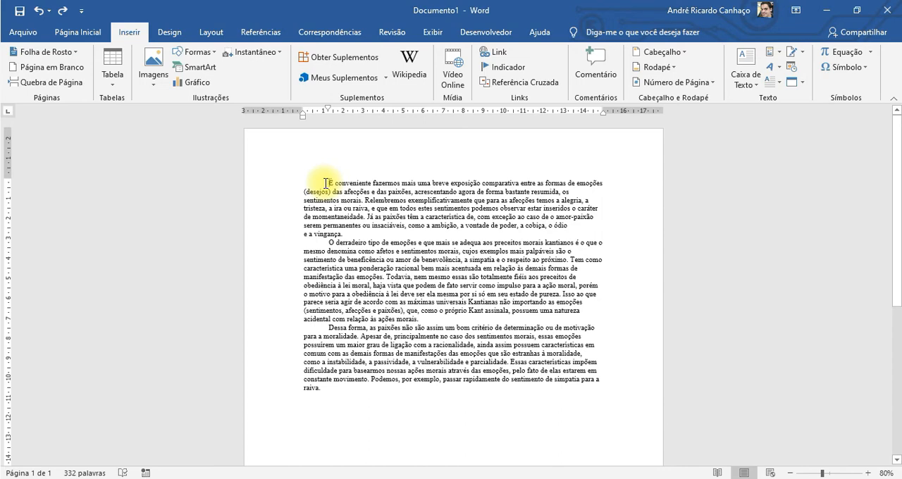
Insert a blank page before the first paragraph of the document, look it over, and undo the insertion.
left_click(46, 82)
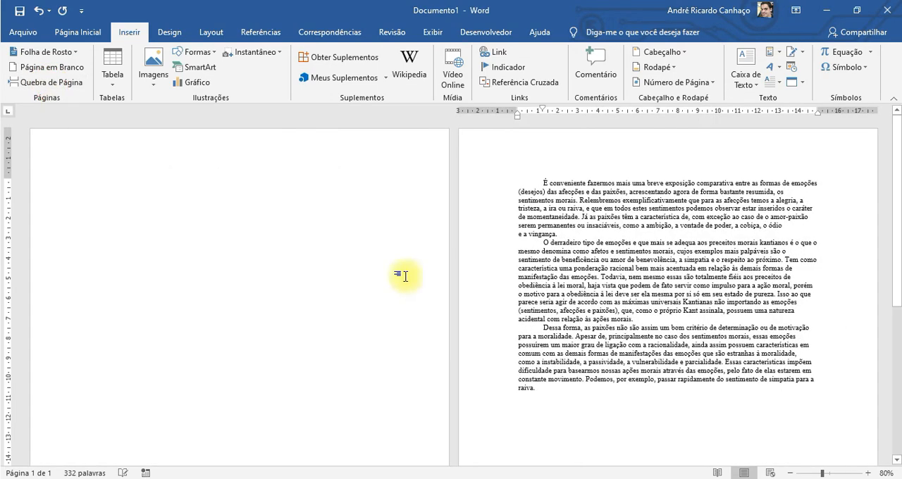
scroll(125, 303, "down", 5)
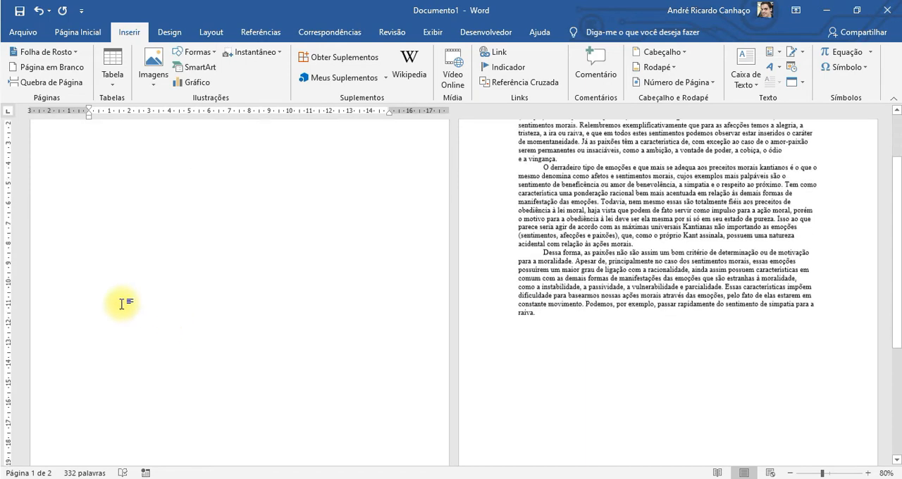
scroll(164, 284, "down", 2)
scroll(166, 283, "up", 6)
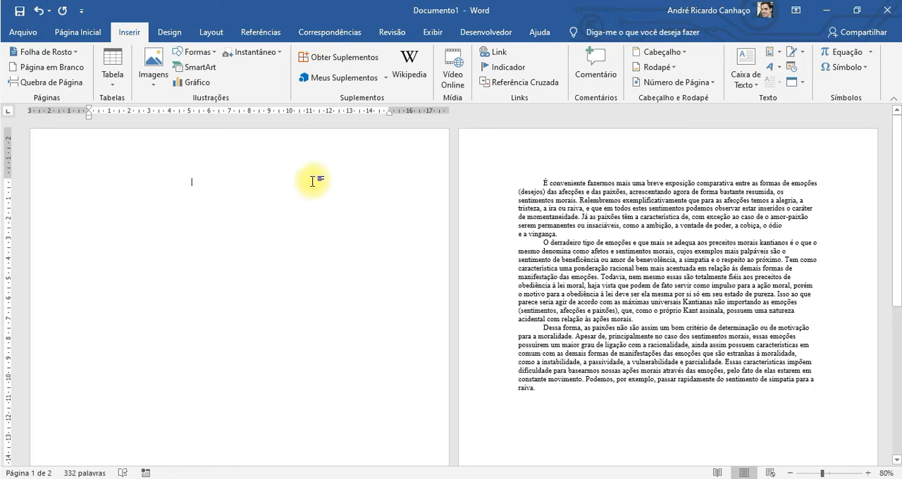
key("Delete")
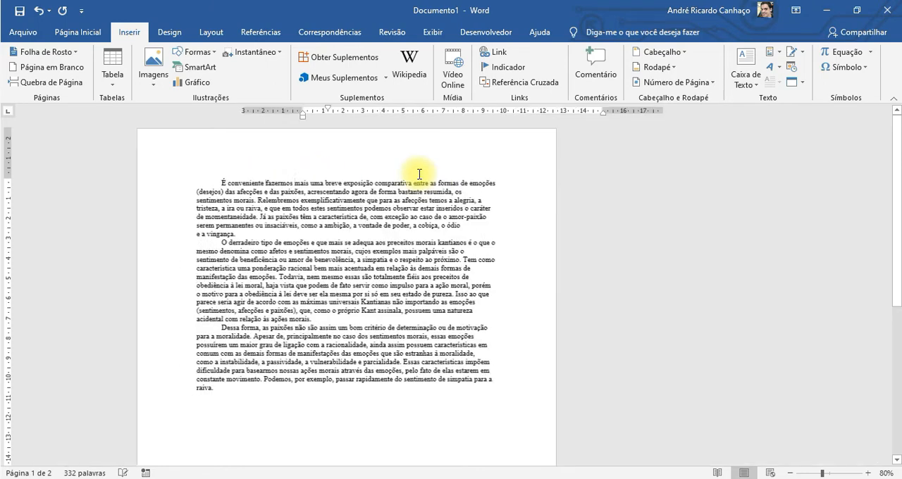
Browse the built-in cover page designs, insert the Faceta cover page before the text, and look over its placeholders.
left_click(40, 52)
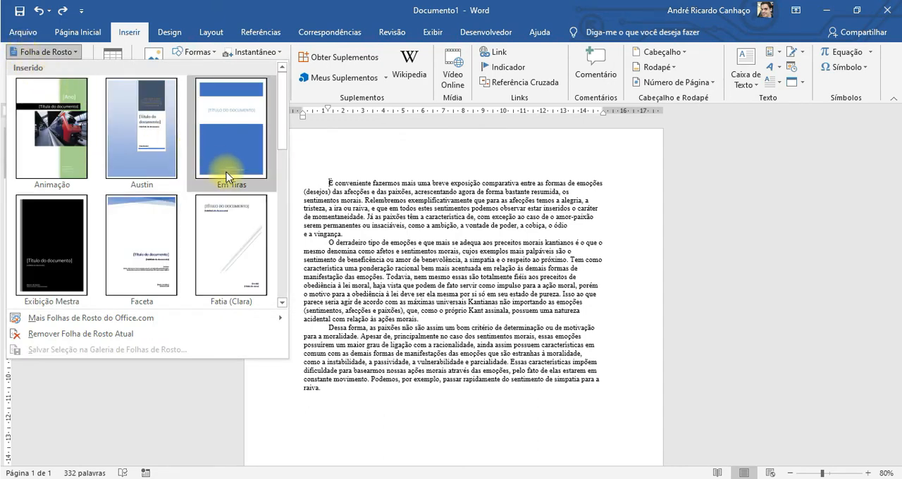
scroll(225, 166, "down", 3)
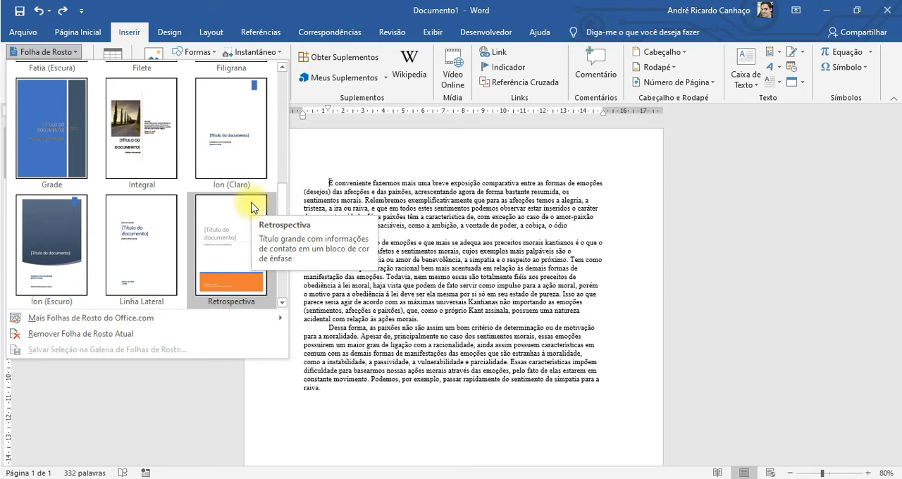
scroll(252, 205, "down", 1)
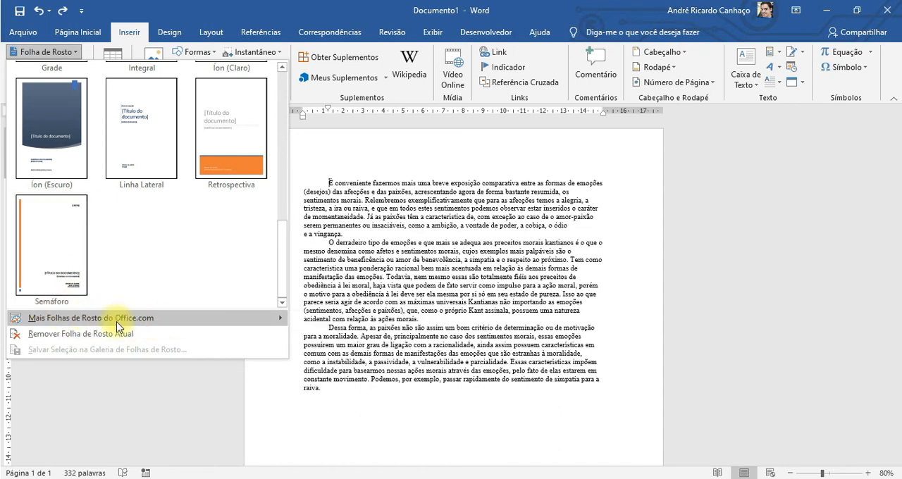
scroll(204, 254, "up", 3)
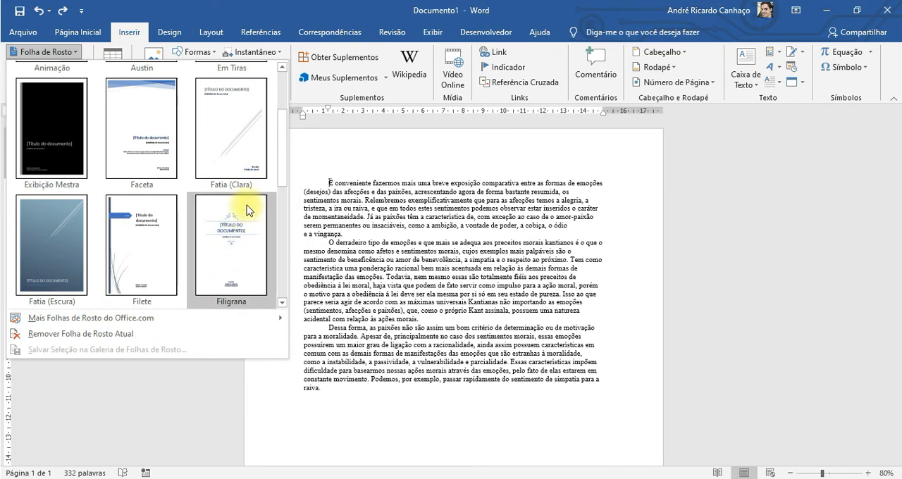
scroll(78, 141, "up", 1)
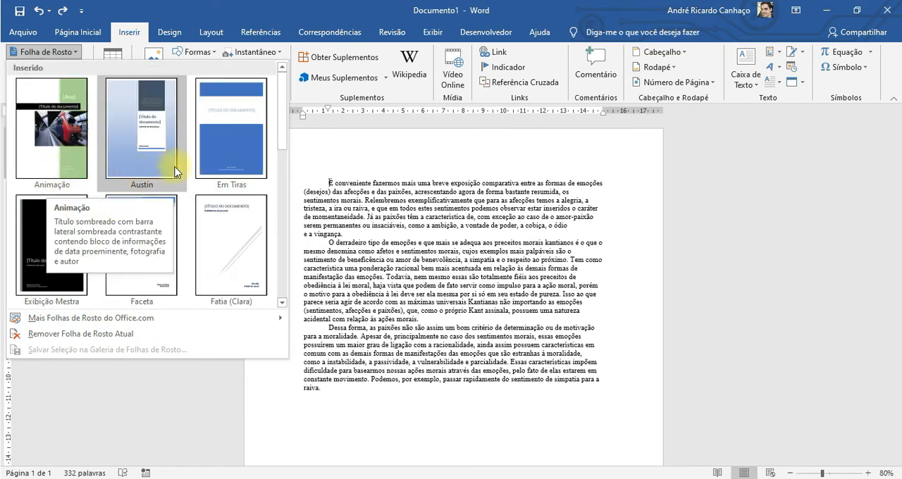
scroll(190, 183, "down", 4)
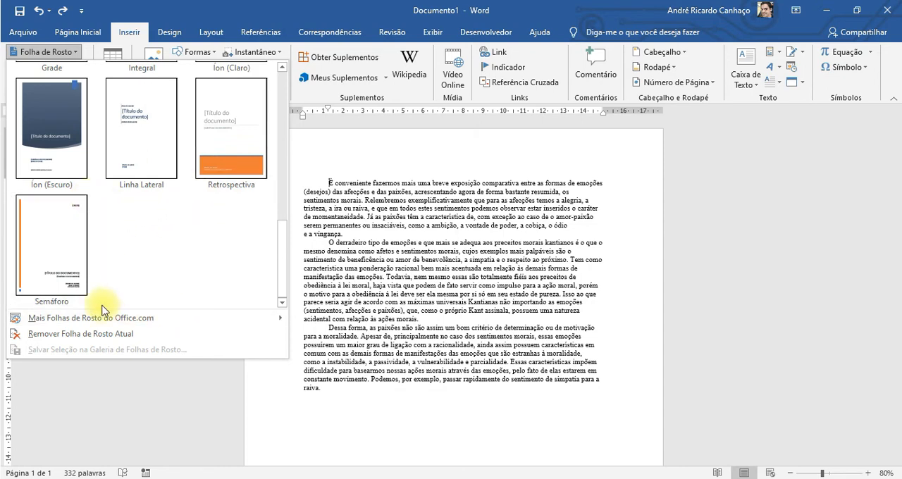
mouse_move(143, 321)
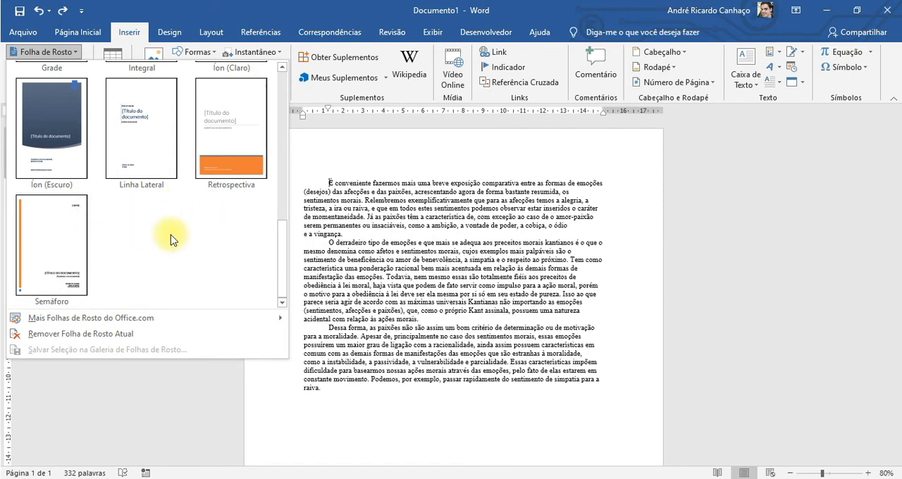
scroll(173, 240, "up", 5)
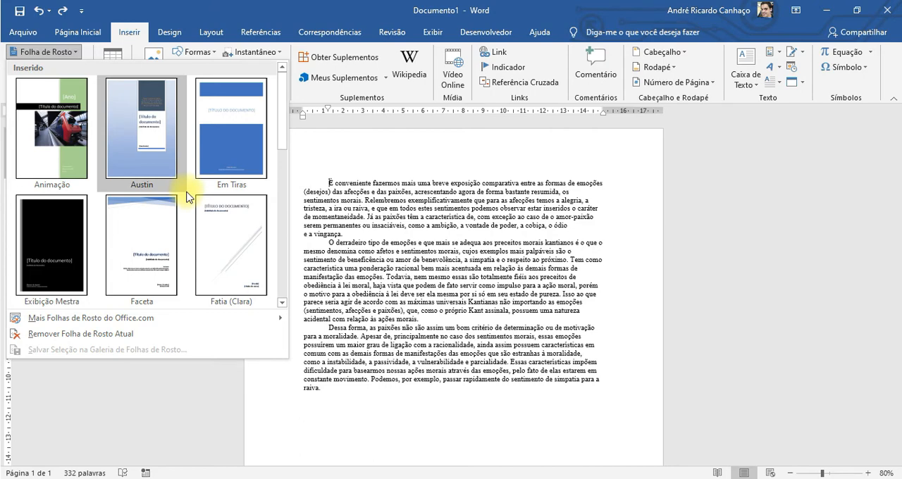
left_click(151, 224)
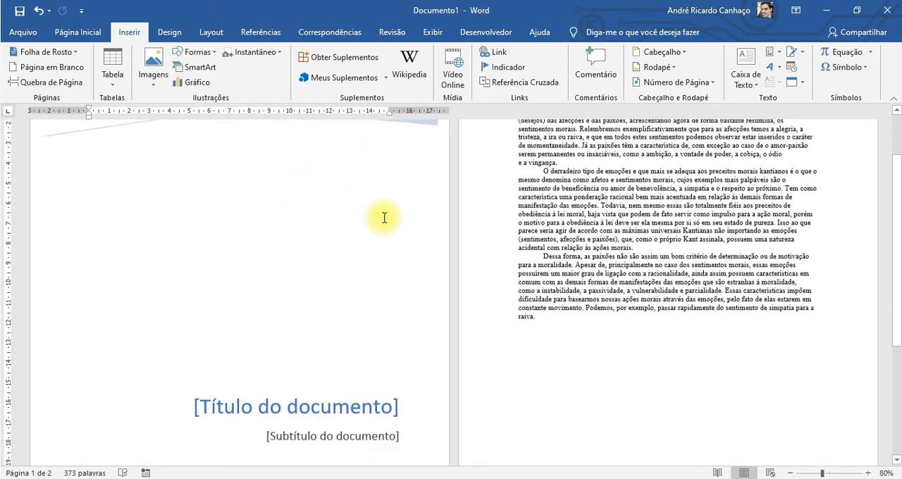
scroll(384, 217, "down", 5)
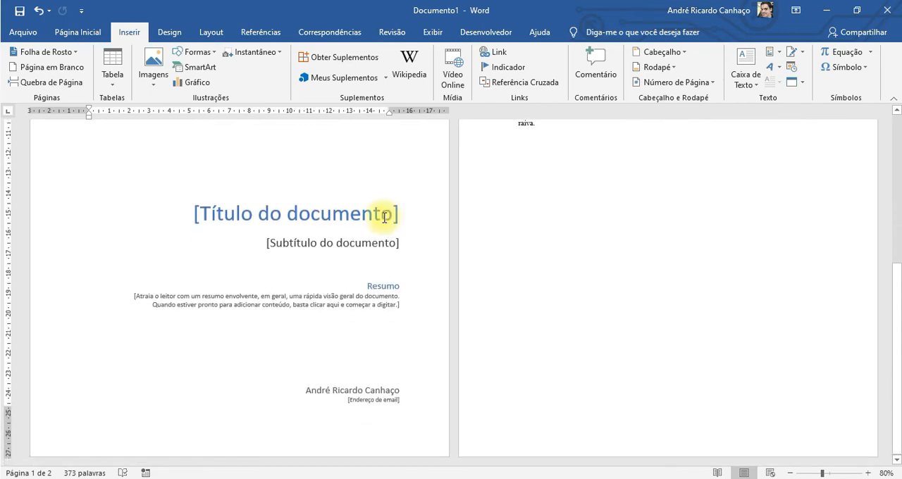
scroll(384, 217, "up", 6)
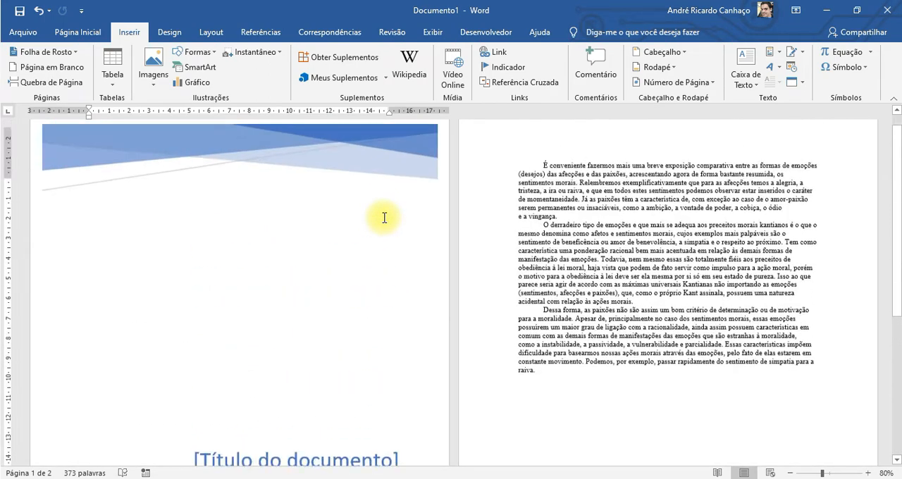
scroll(384, 218, "down", 4)
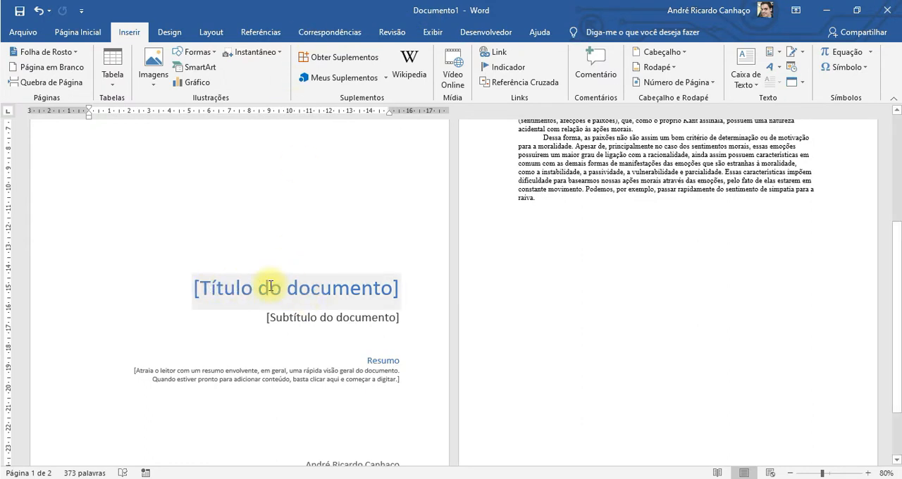
Select the cover page's title and subtitle placeholders, and check the document's Informações properties for their related fields.
left_click(202, 286)
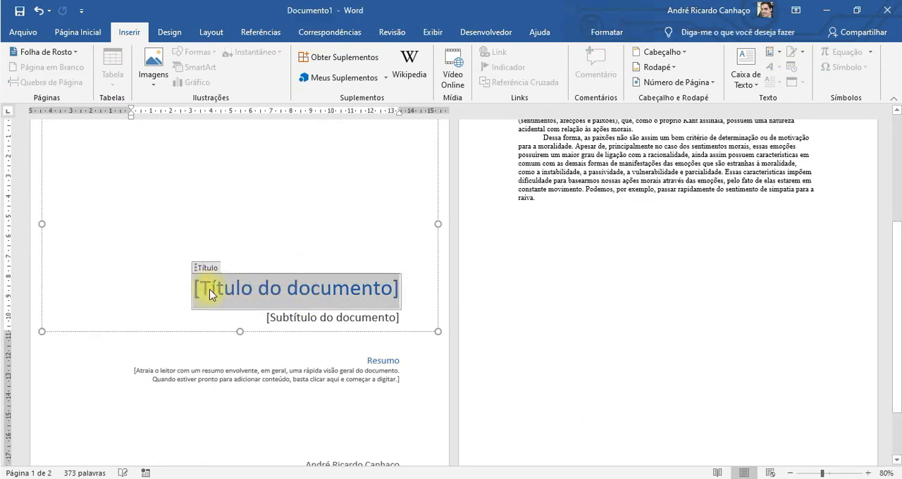
left_click(296, 318)
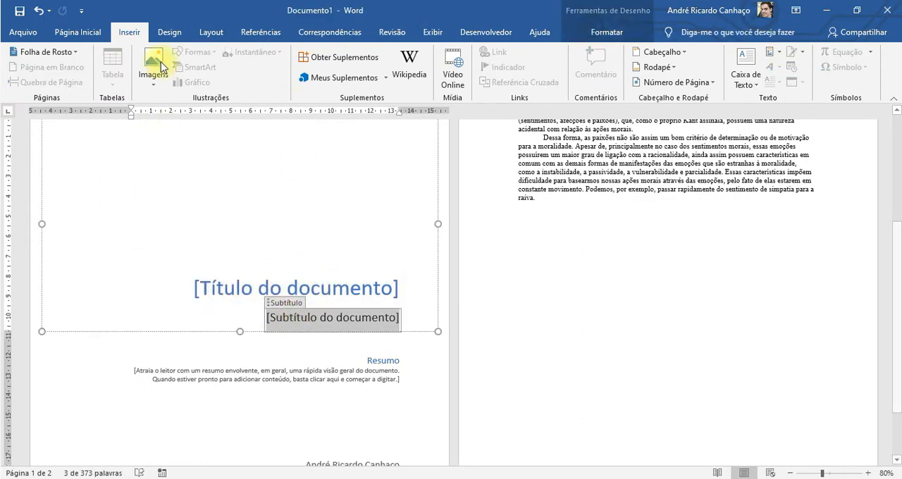
left_click(23, 32)
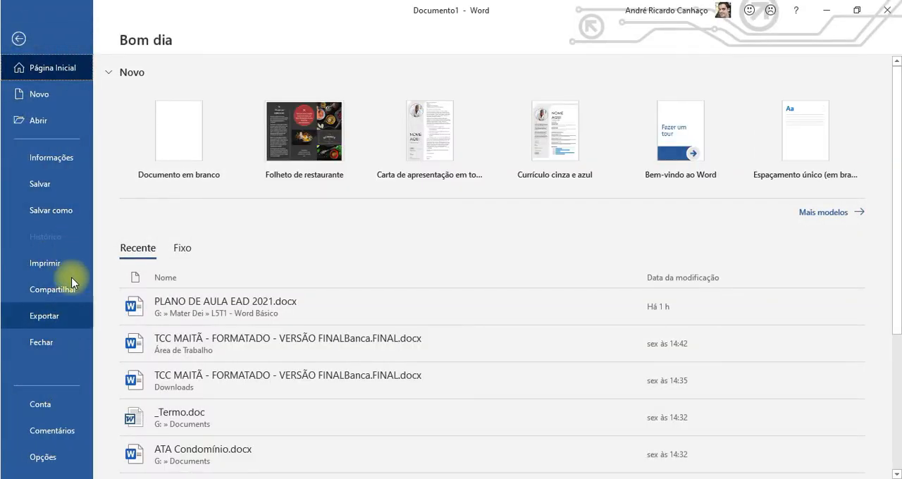
left_click(62, 160)
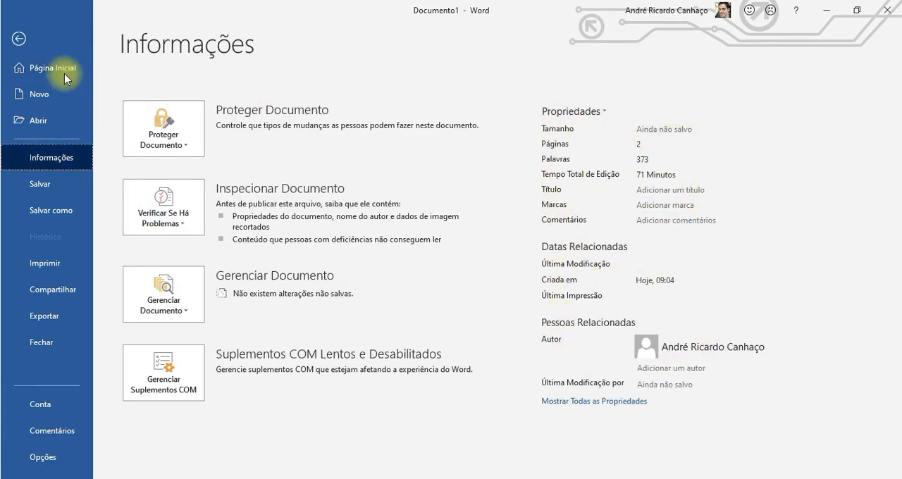
left_click(18, 38)
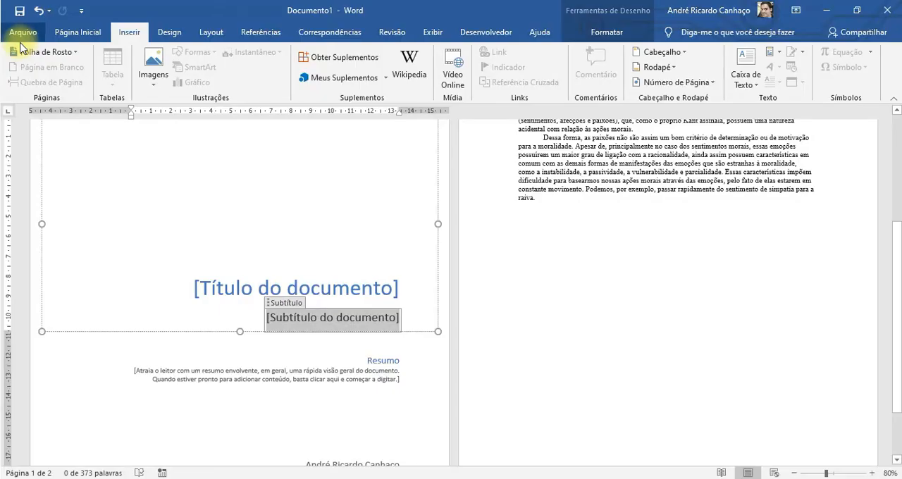
Examine the cover page's summary, author and e-mail fields and its overall layout.
left_click(337, 377)
left_click(268, 431)
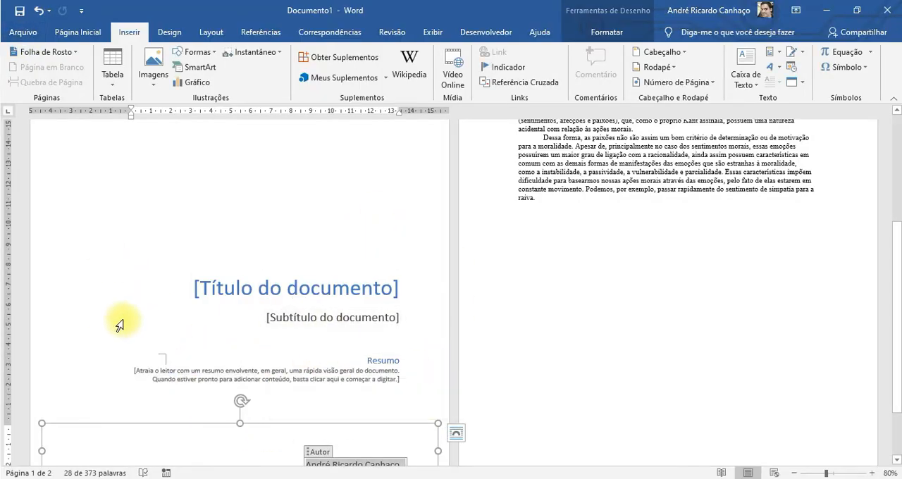
scroll(298, 321, "down", 2)
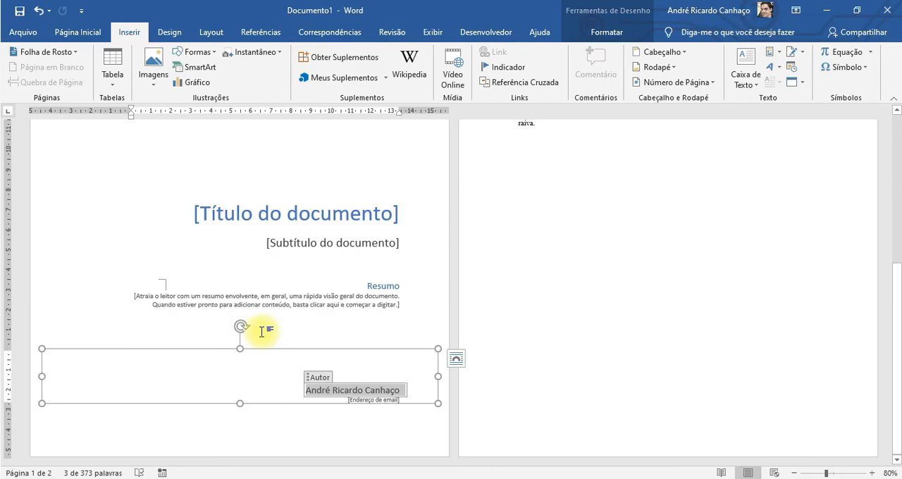
scroll(262, 331, "up", 7)
scroll(261, 331, "down", 5)
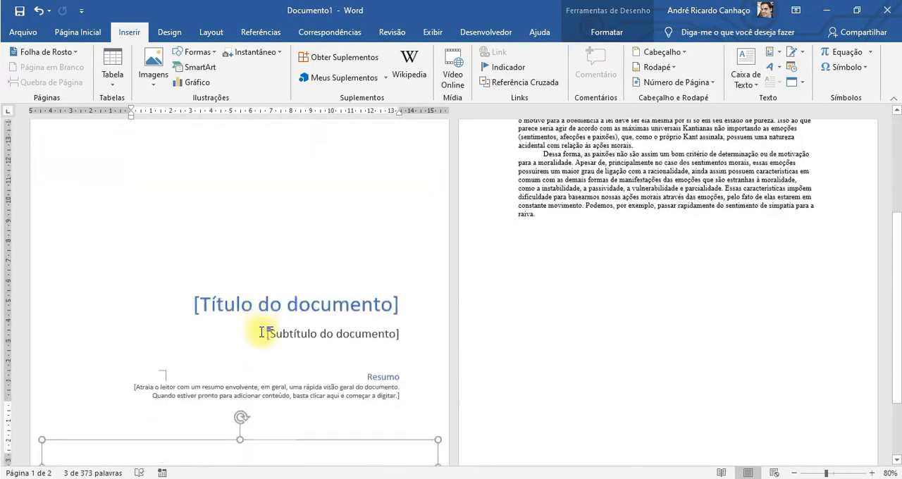
scroll(262, 331, "down", 2)
scroll(262, 331, "up", 8)
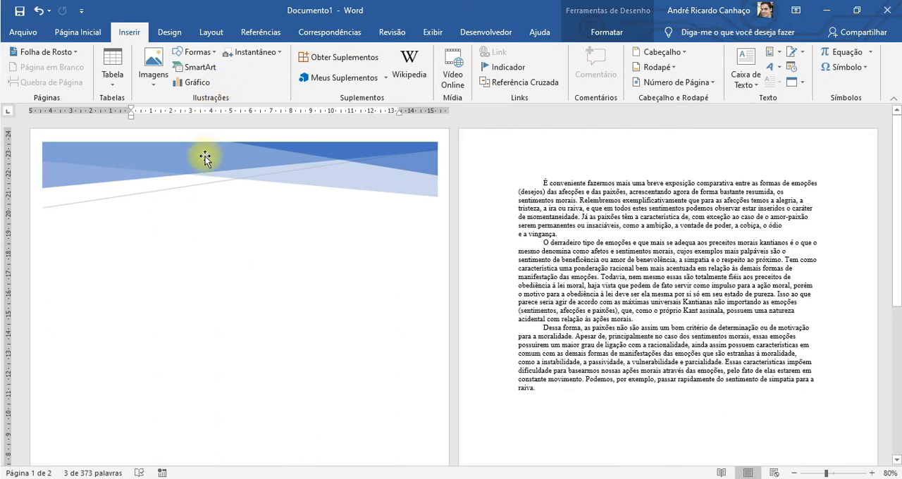
Select the three paragraphs on page 2, arrange them in two columns, and look over the layout.
left_click(625, 233)
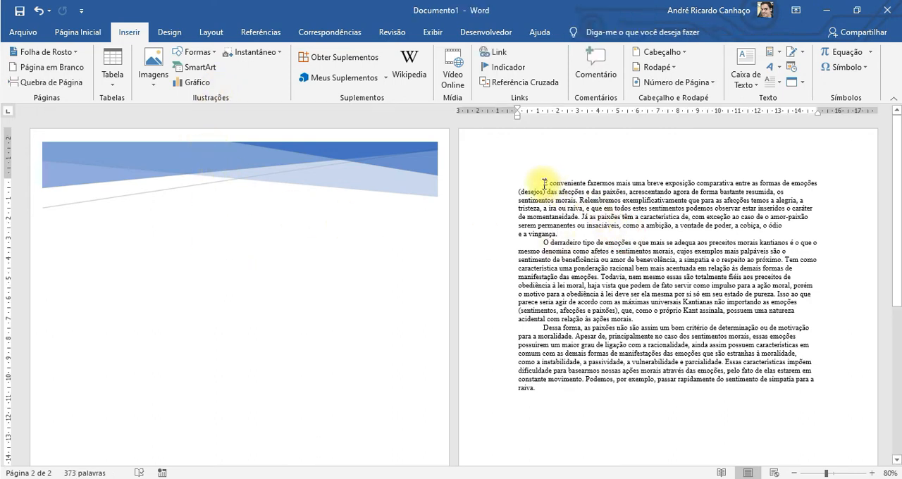
left_click_drag(544, 185, 758, 380)
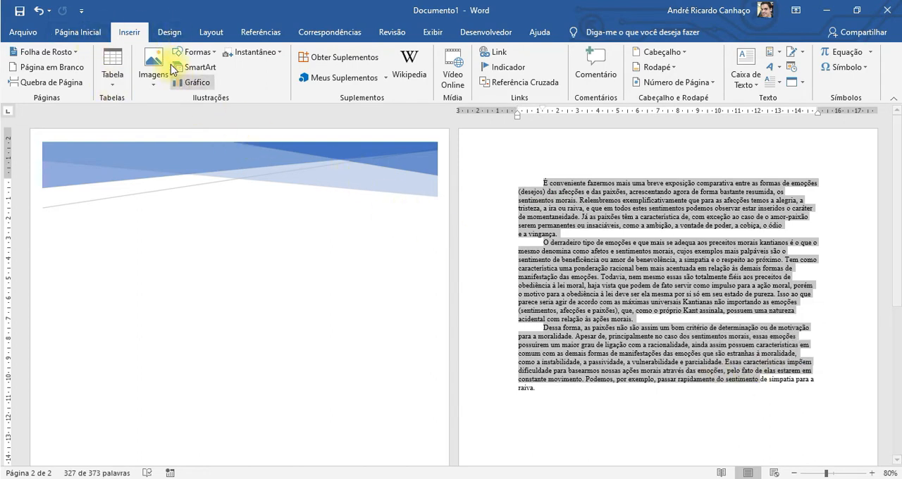
left_click(212, 33)
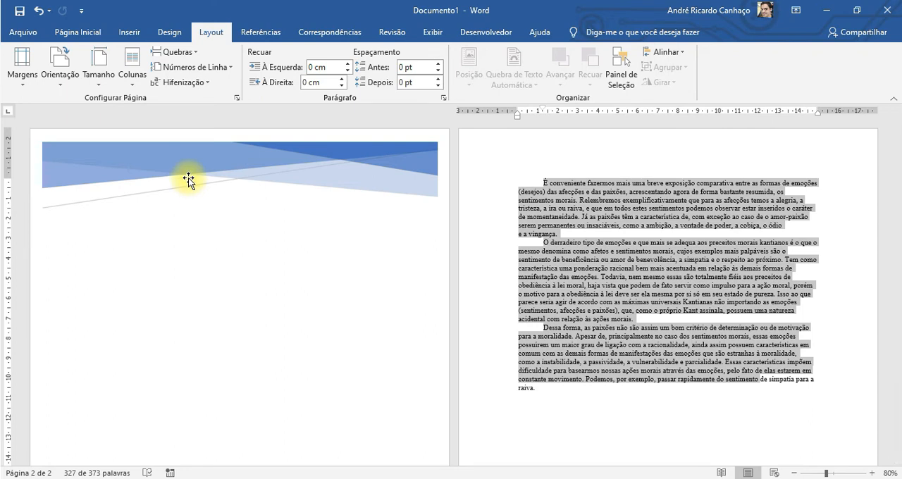
left_click(664, 220)
left_click_drag(541, 179, 595, 399)
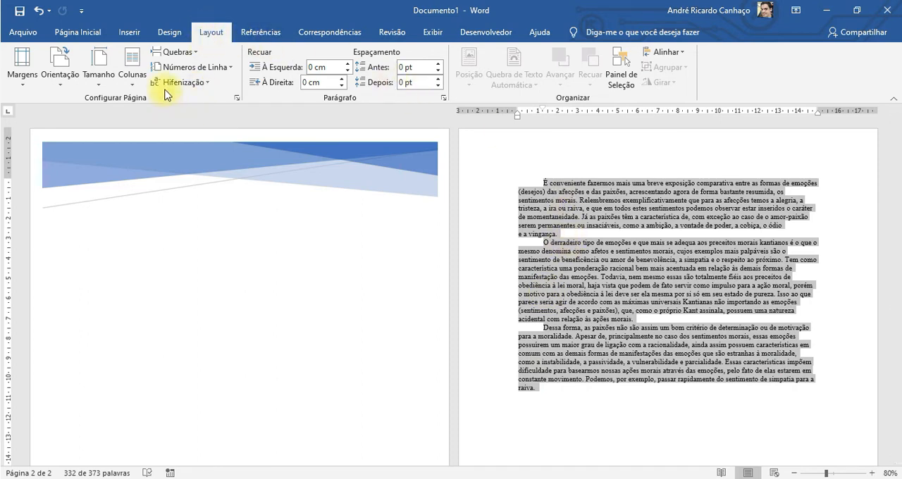
left_click(131, 68)
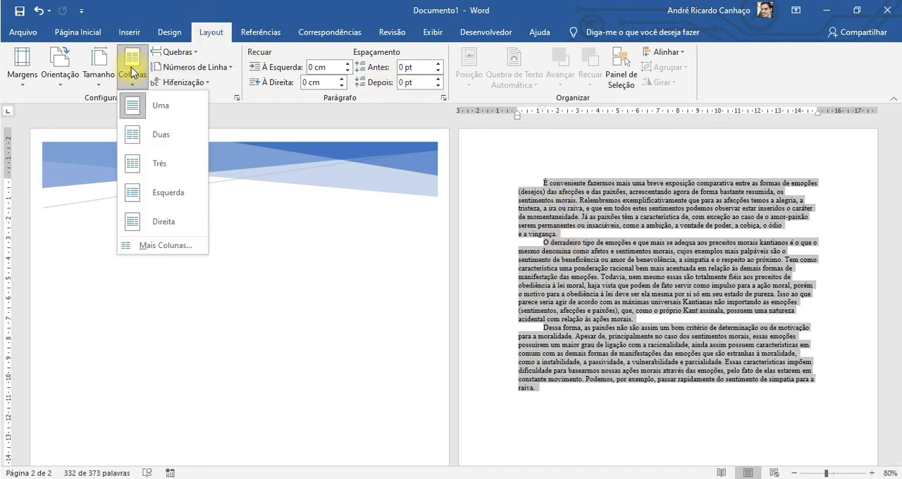
left_click(166, 136)
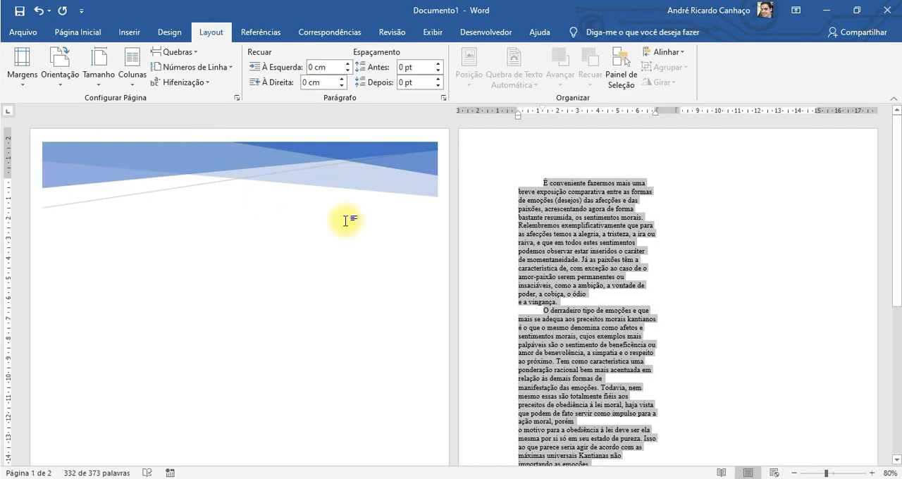
scroll(667, 235, "down", 3)
scroll(666, 236, "down", 5)
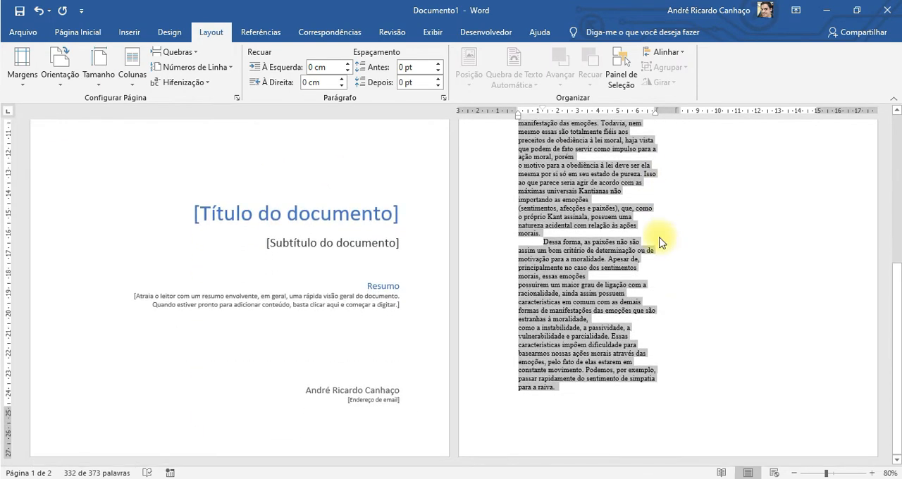
Copy the three paragraphs on page 2 and paste them on a new line after the last paragraph.
left_click(574, 353)
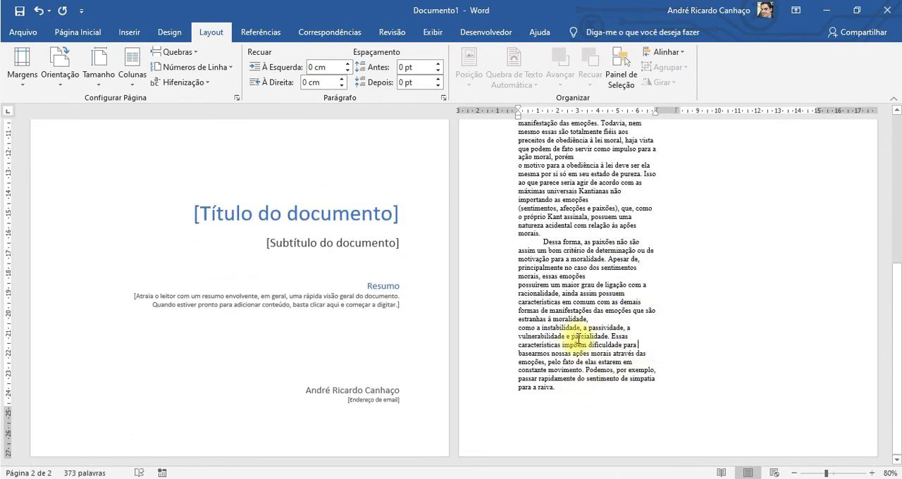
left_click_drag(563, 394, 498, 149)
scroll(676, 408, "down", 8)
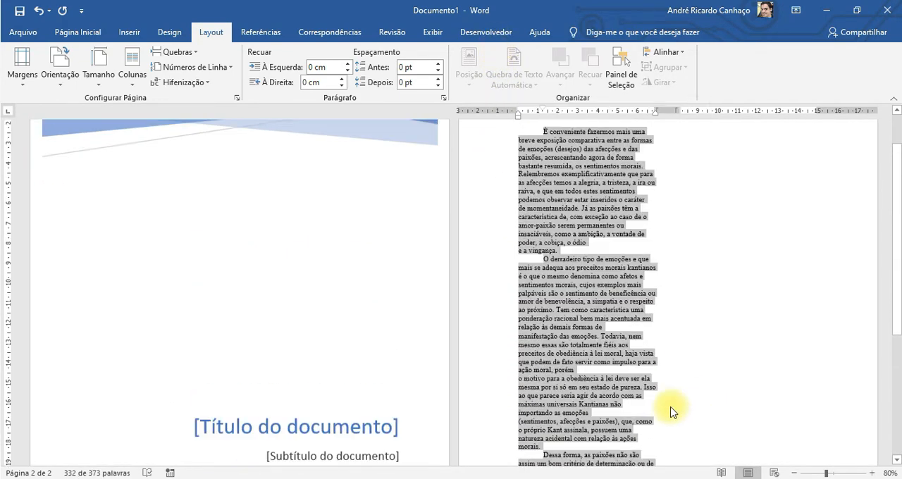
left_click(586, 401)
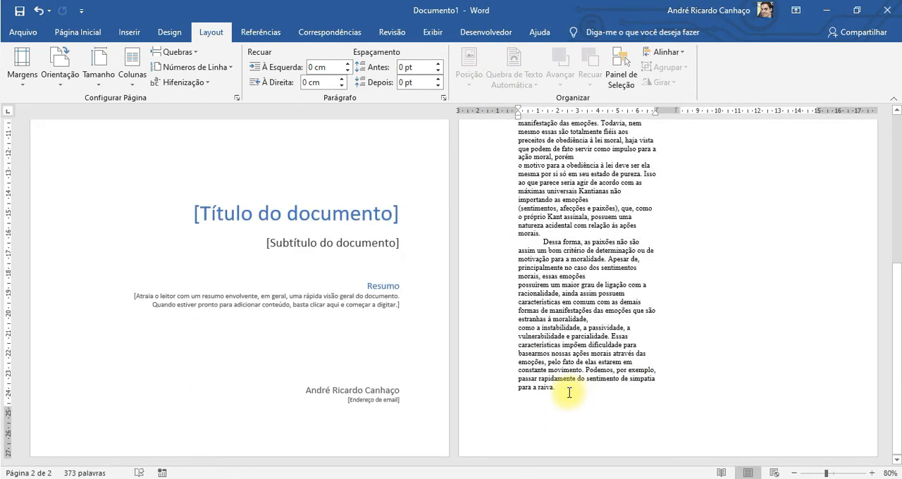
key("Return")
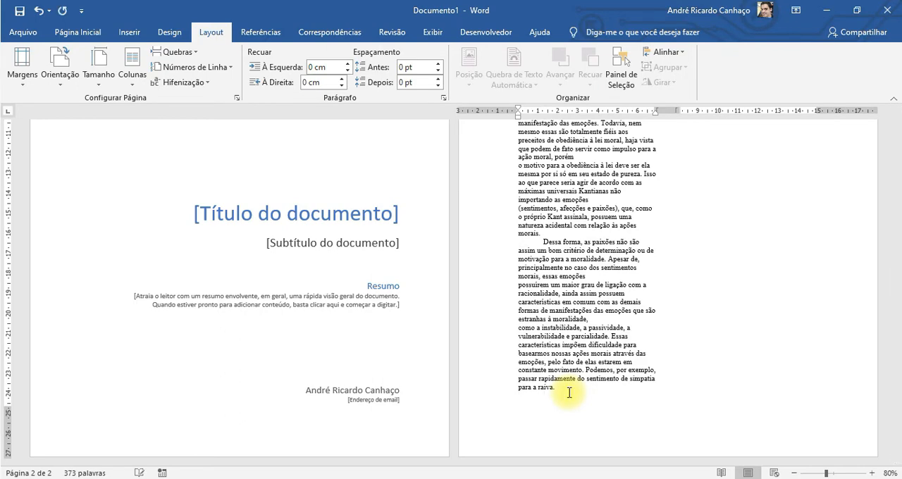
key("ctrl+v")
scroll(676, 324, "up", 6)
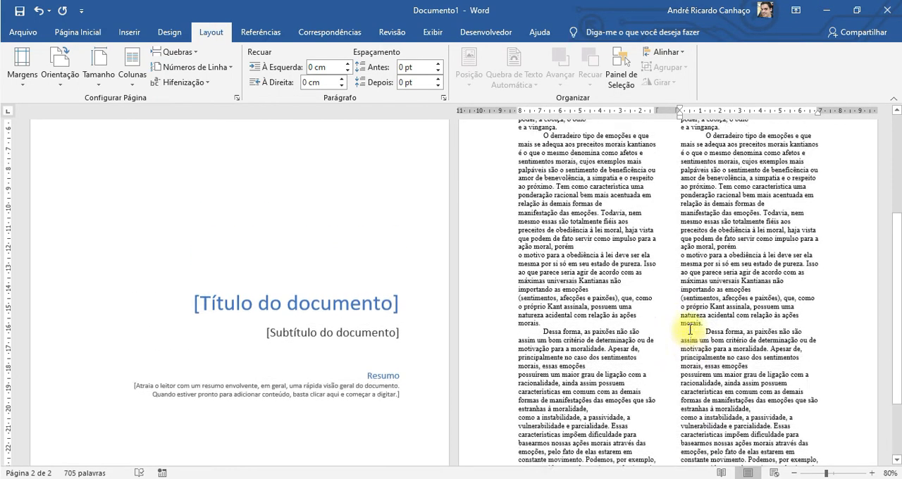
Select both copies of the text on page 2 and examine how it flows from the first column into the second.
left_click(591, 251)
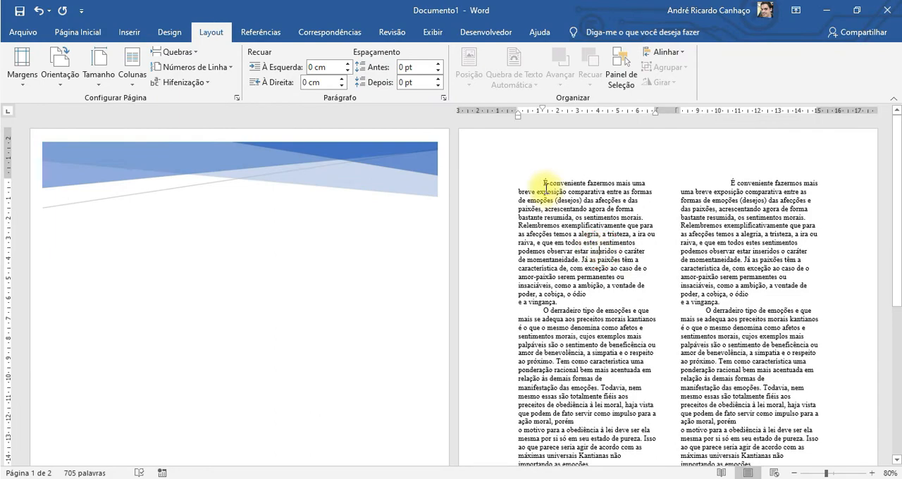
left_click_drag(541, 183, 736, 389)
scroll(634, 370, "up", 5)
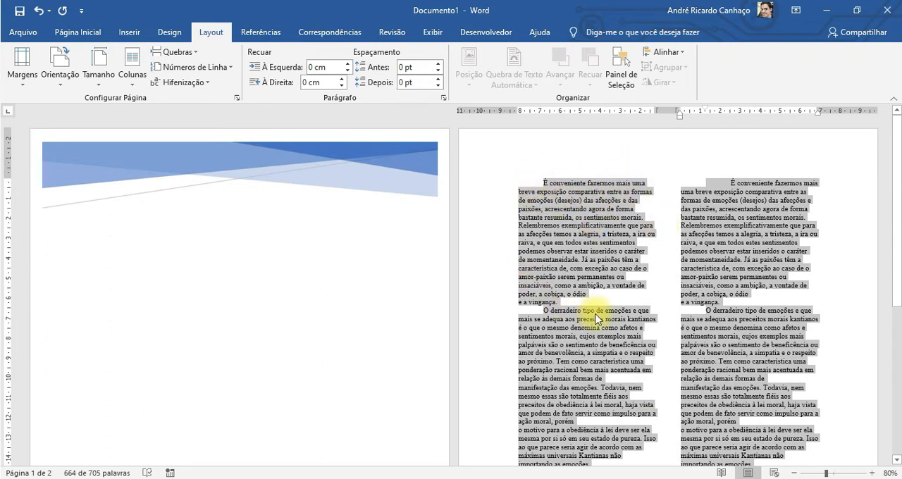
scroll(603, 358, "down", 5)
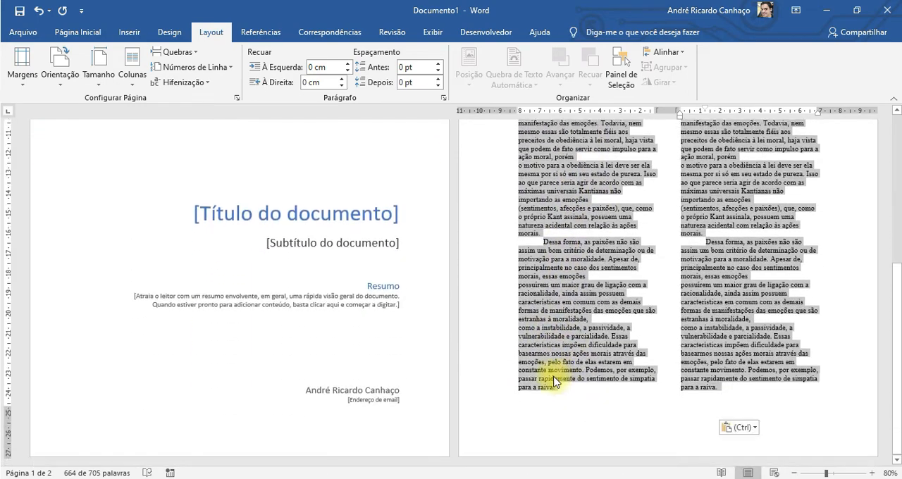
scroll(737, 381, "up", 5)
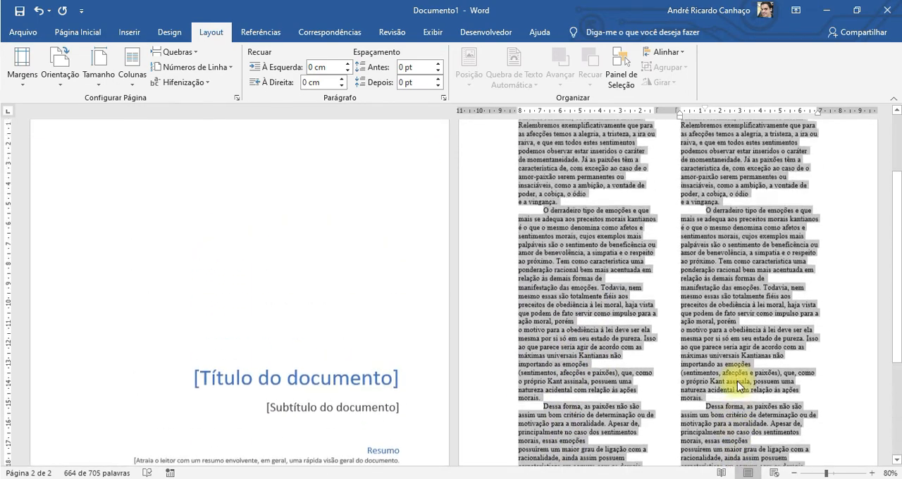
scroll(752, 326, "up", 1)
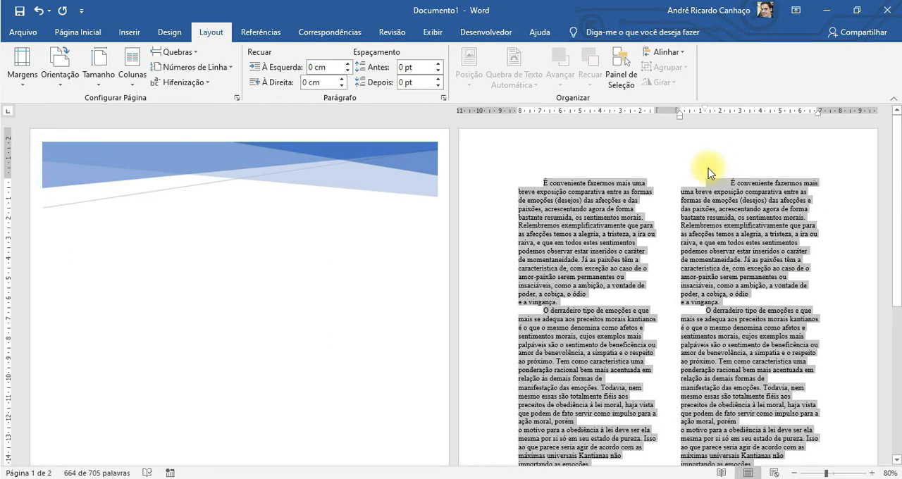
scroll(583, 321, "down", 5)
scroll(583, 322, "down", 3)
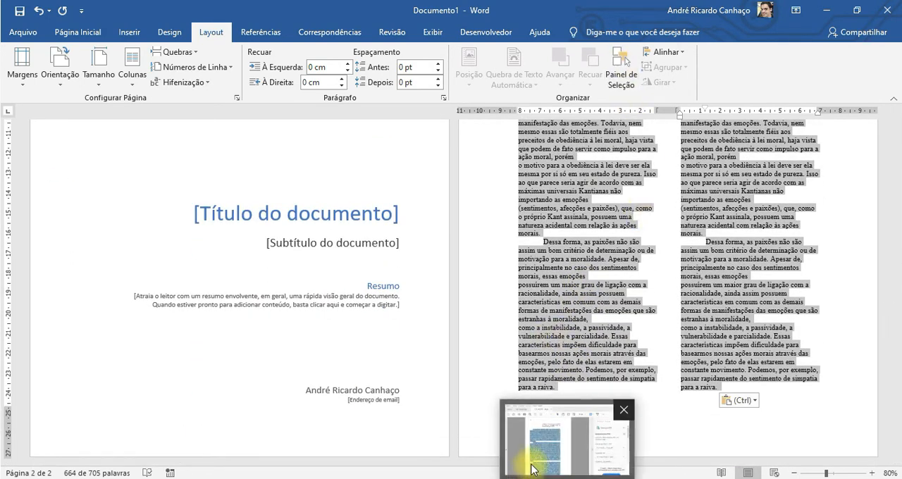
scroll(734, 245, "up", 8)
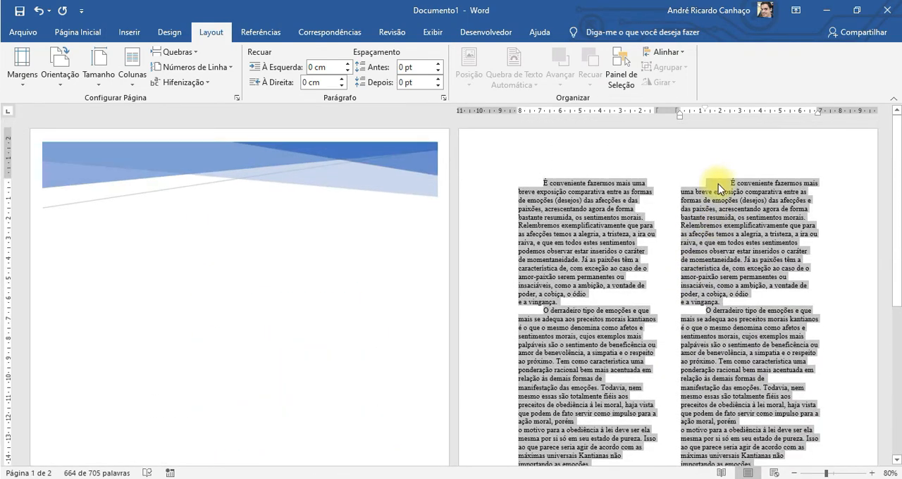
scroll(753, 254, "down", 7)
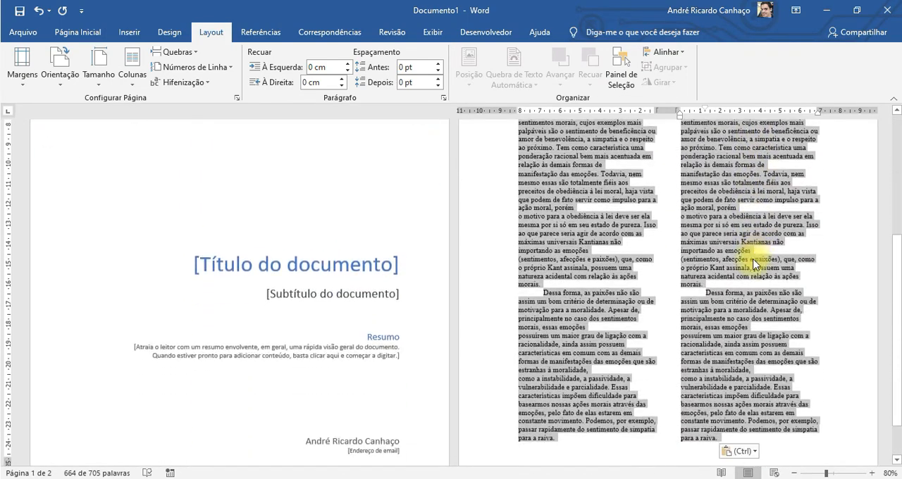
scroll(754, 262, "down", 2)
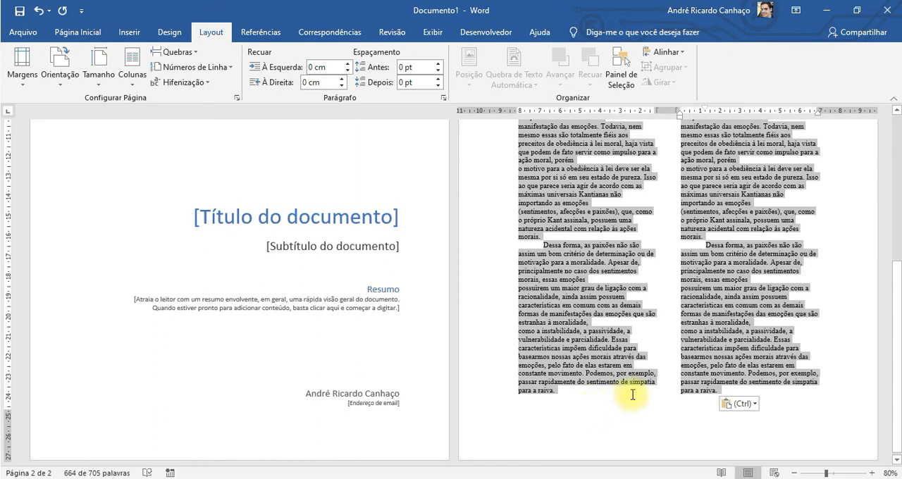
scroll(646, 393, "up", 10)
scroll(666, 399, "up", 1)
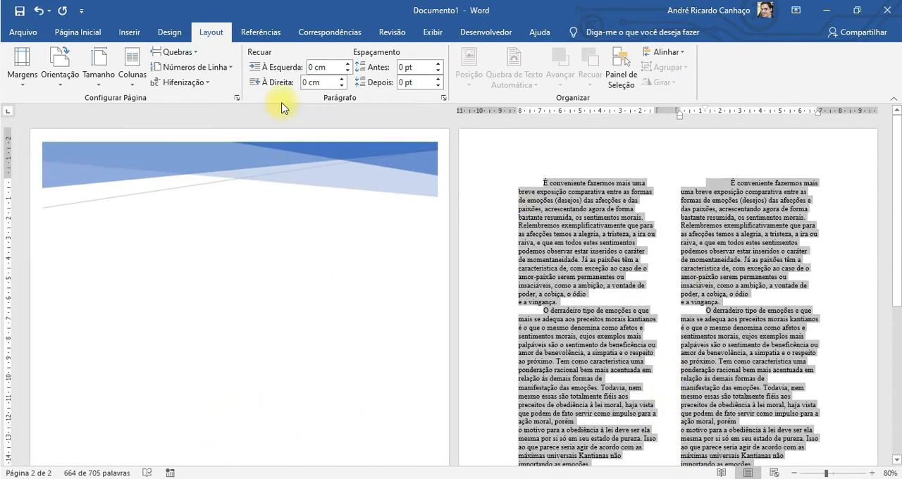
Arrange the selected text in three columns and look over the layout.
left_click(135, 69)
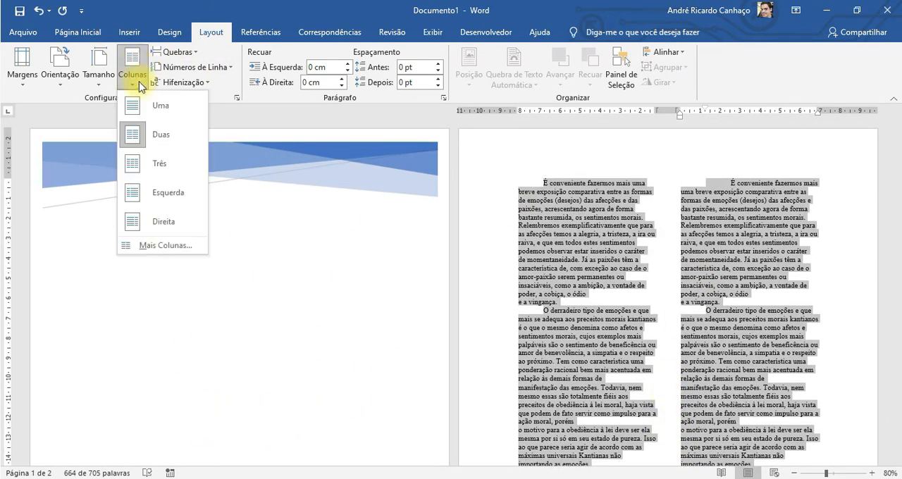
left_click(170, 161)
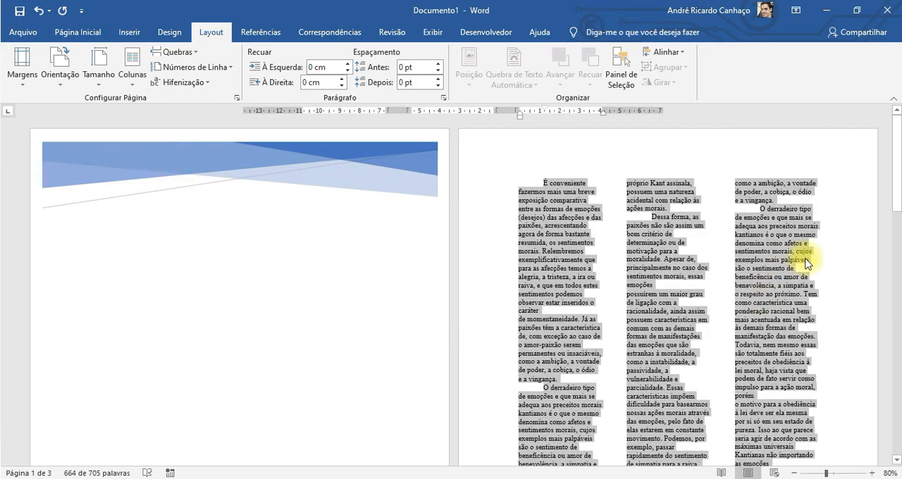
scroll(803, 265, "down", 8)
scroll(807, 264, "up", 5)
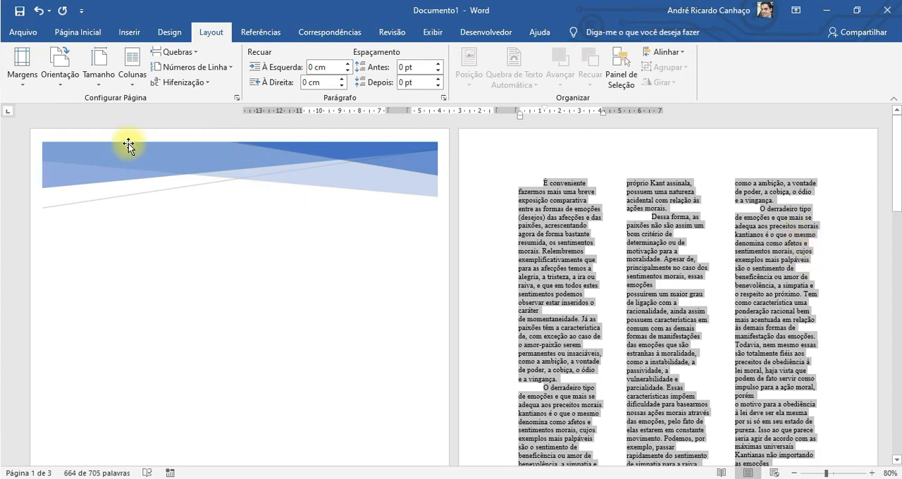
Arrange the selected text in the Left column preset, with a narrower first column, and look over the layout.
left_click(132, 76)
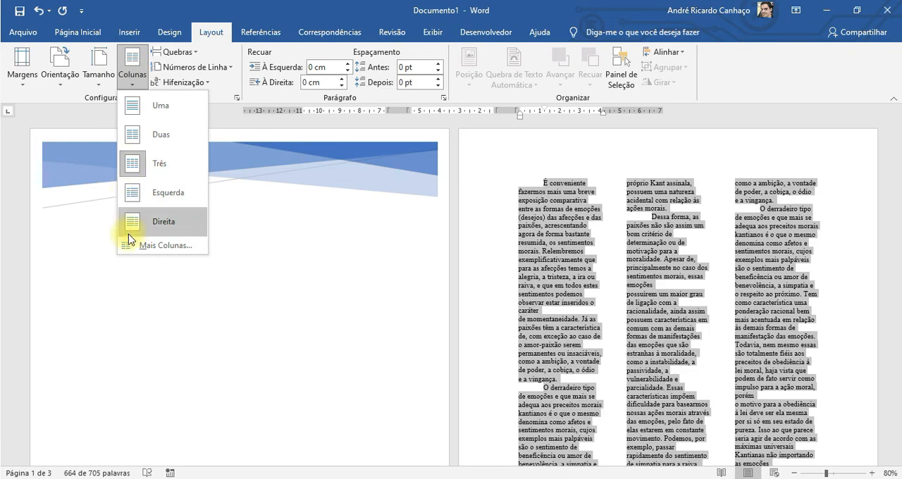
left_click(157, 195)
scroll(803, 288, "down", 8)
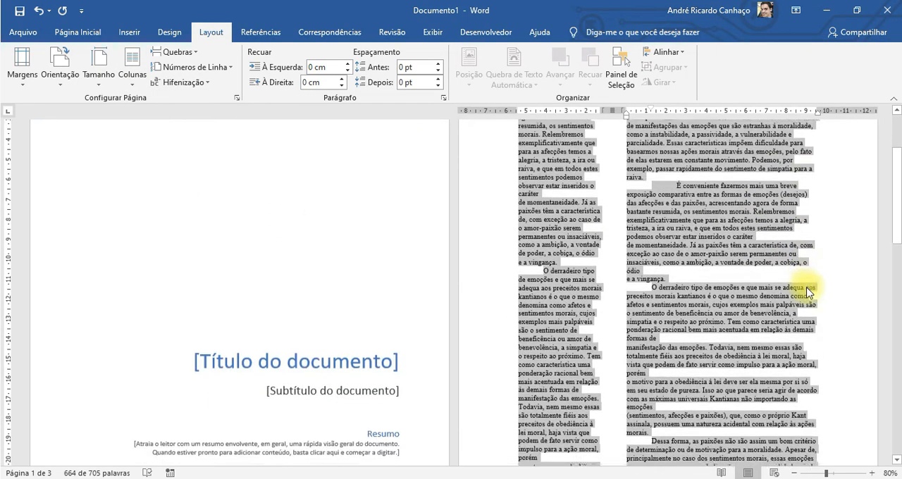
scroll(804, 289, "up", 7)
scroll(803, 291, "up", 1)
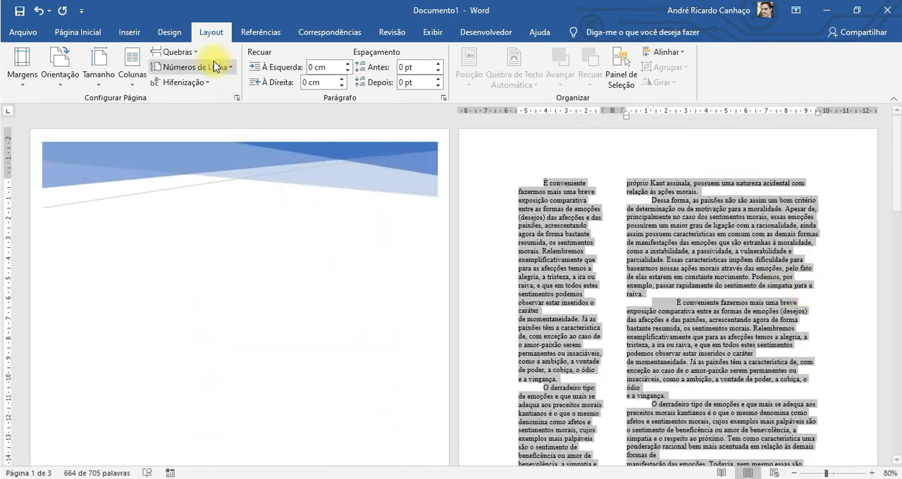
Change the selected text to the preset of two equal columns through the detailed column settings, and deselect the text.
left_click(133, 74)
left_click(148, 243)
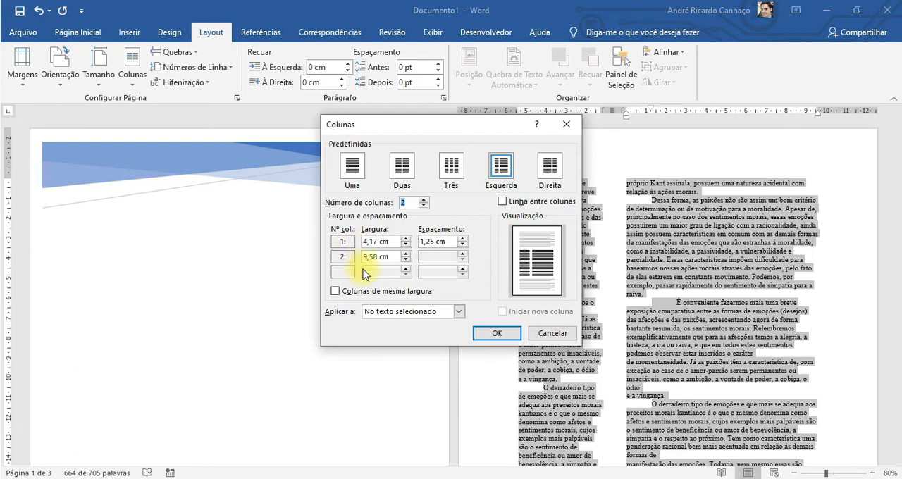
left_click(403, 167)
left_click(497, 334)
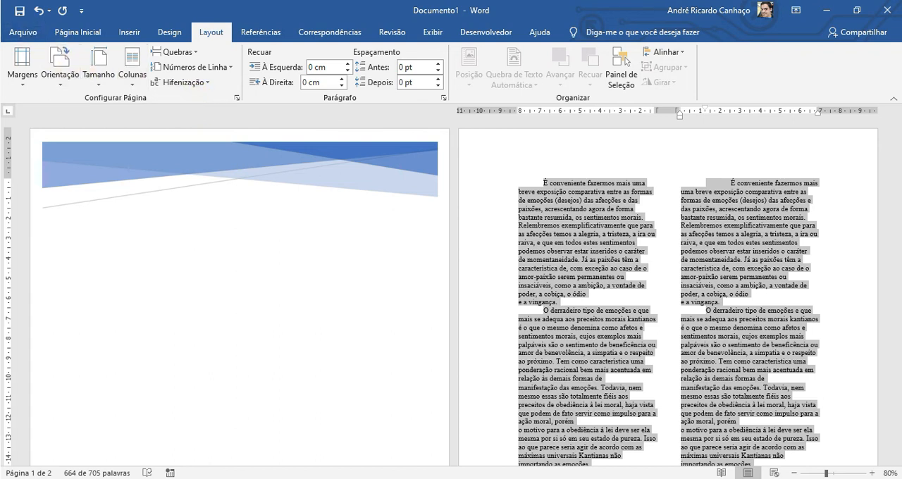
left_click(78, 32)
left_click(151, 275)
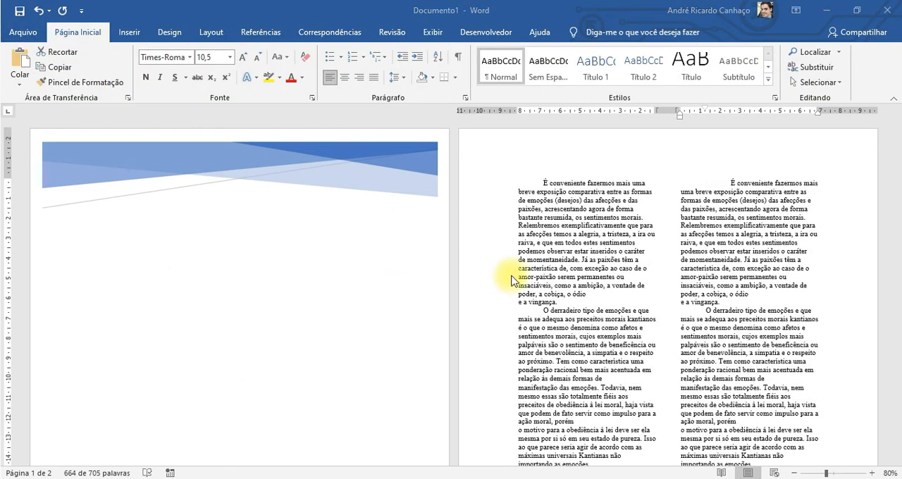
Try automatic hyphenation on the whole text, and set hyphenation back to none.
key("ctrl+a")
left_click(173, 33)
left_click(205, 33)
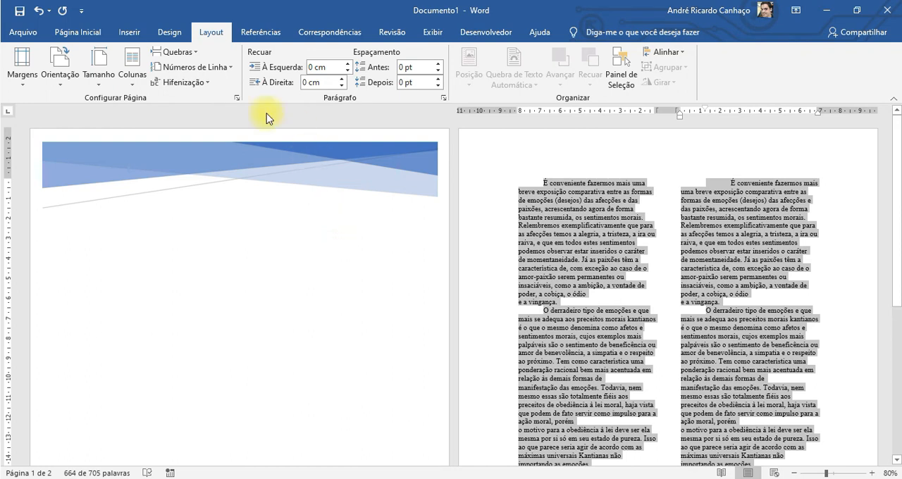
left_click(186, 83)
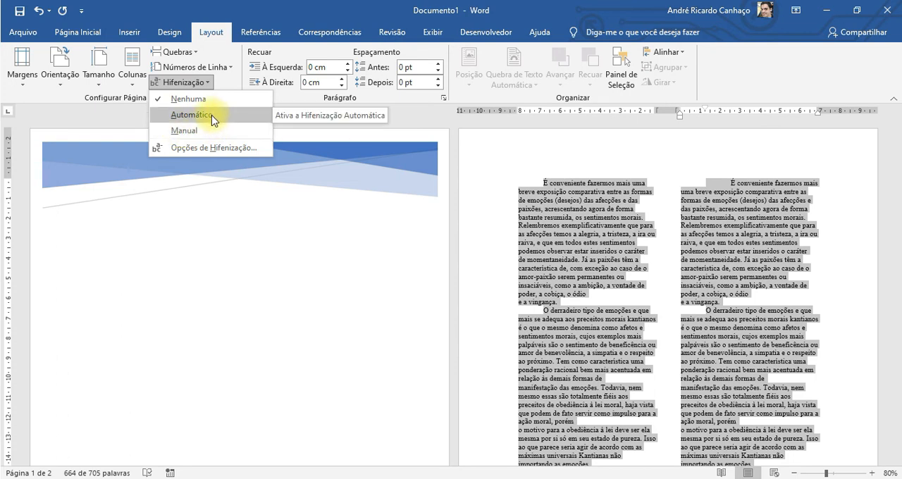
left_click(211, 116)
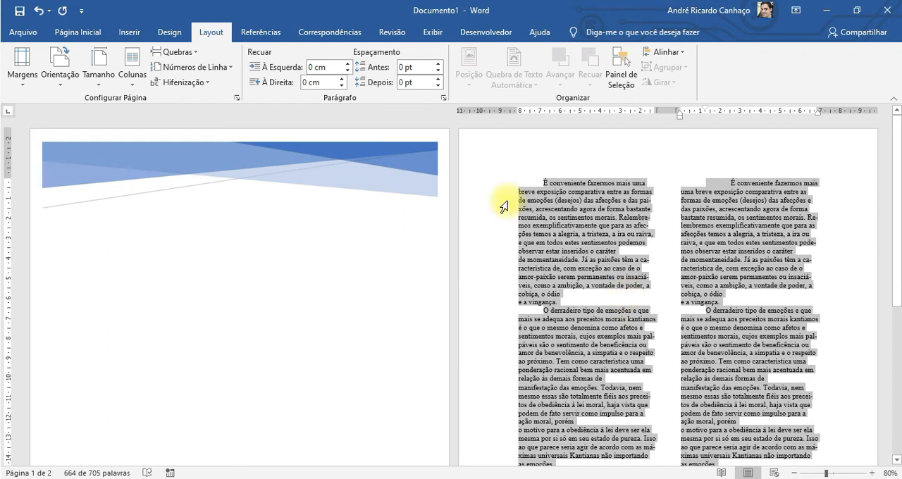
left_click(184, 82)
left_click(188, 98)
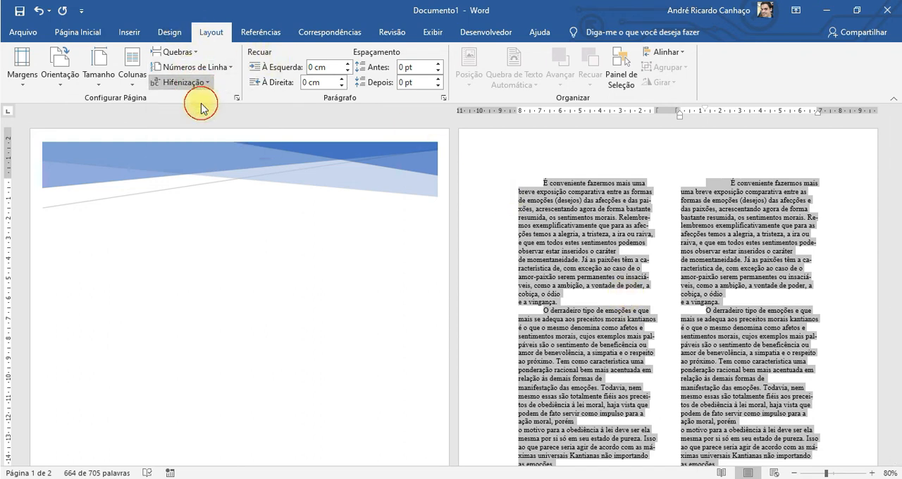
Justify the selected two-column text and examine the spacing between words in the first column.
left_click(78, 32)
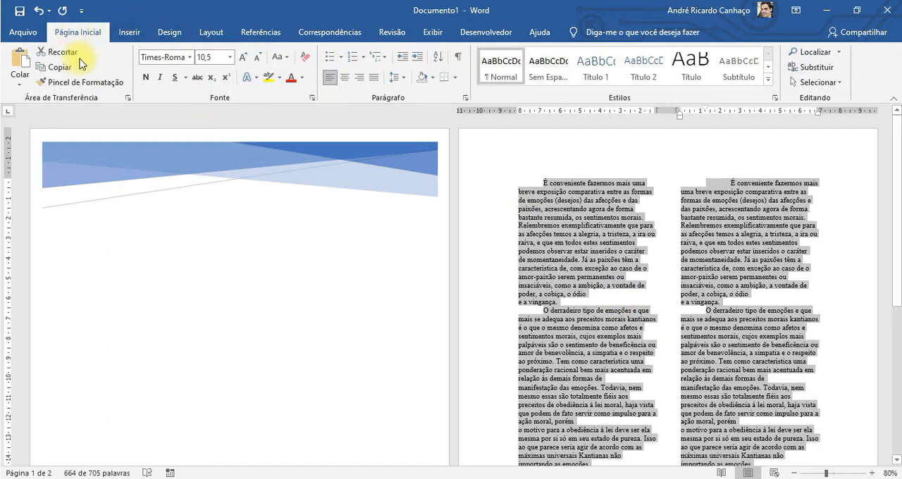
left_click(374, 77)
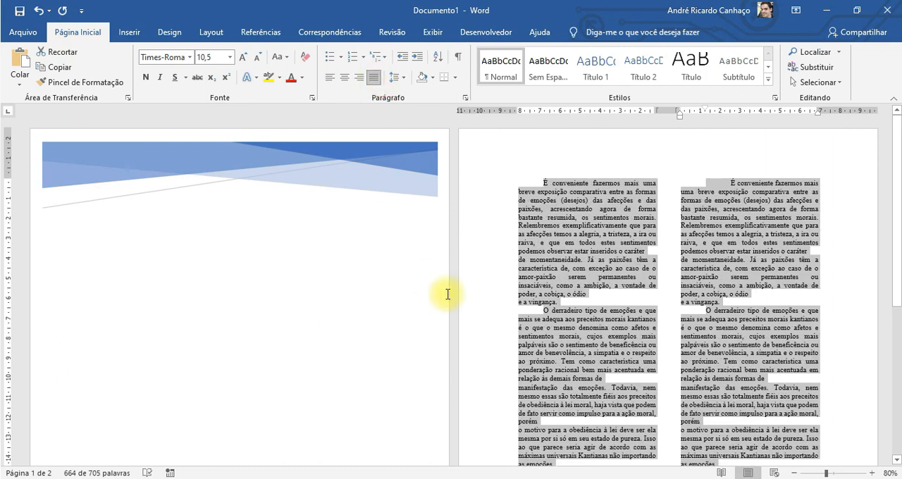
left_click(586, 317)
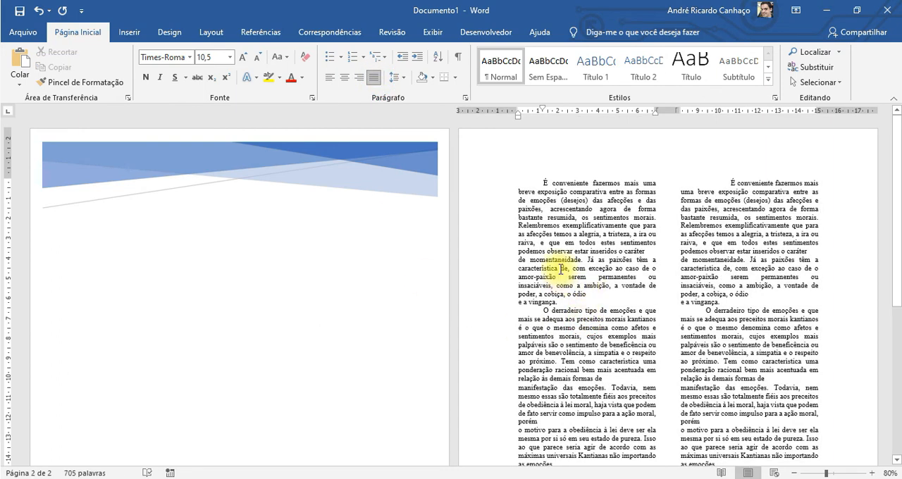
left_click_drag(557, 268, 561, 269)
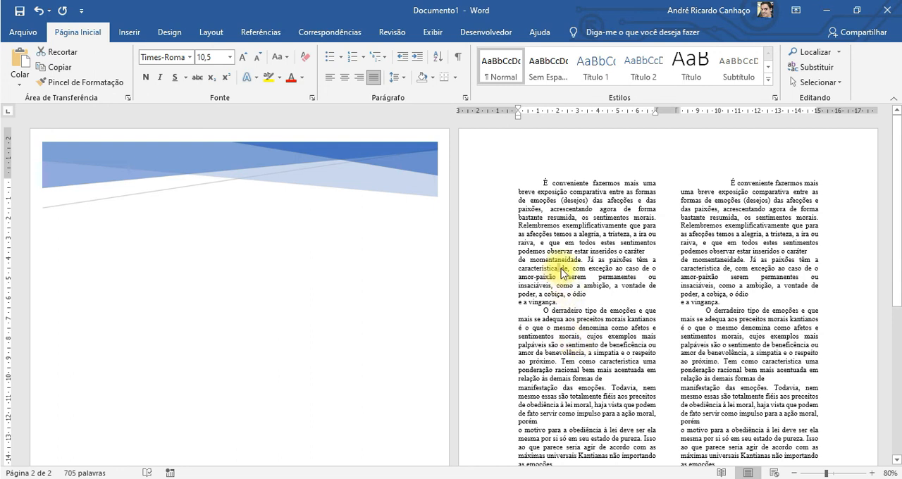
left_click_drag(557, 276, 567, 278)
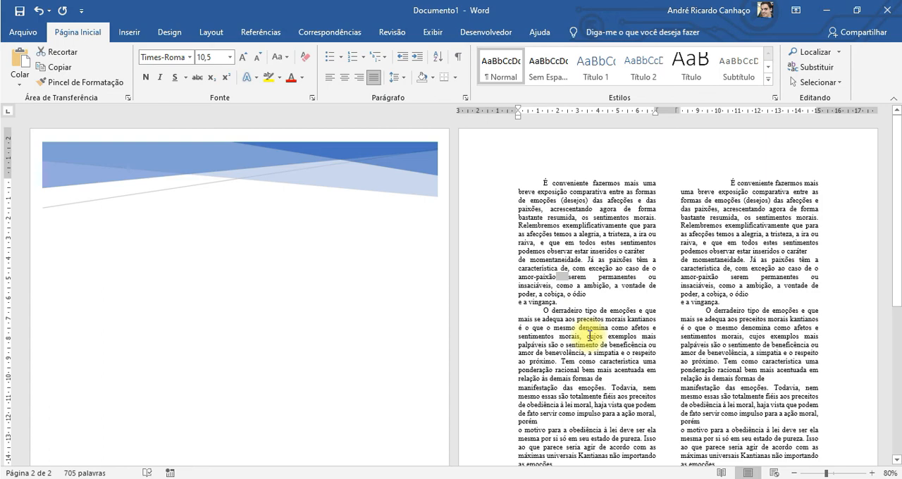
left_click(568, 269)
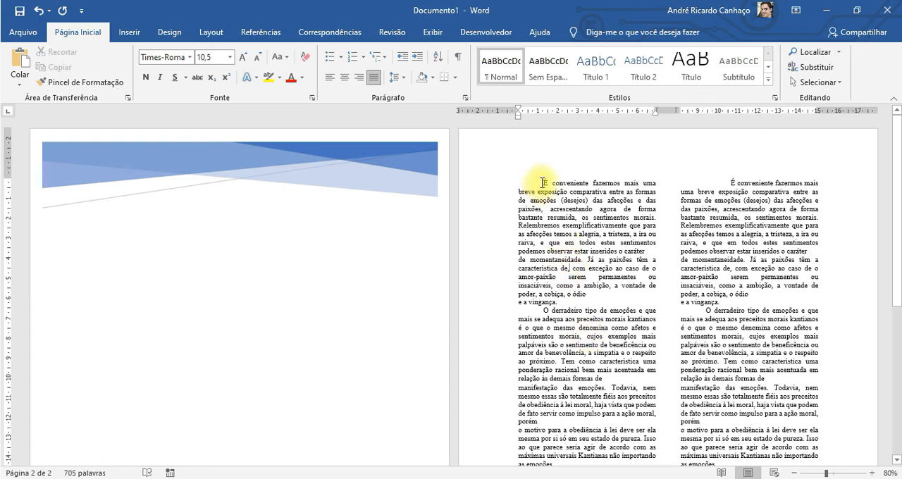
Select all the text on page 2, turn on automatic hyphenation, and look over the line breaks in both columns.
left_click_drag(541, 182, 739, 417)
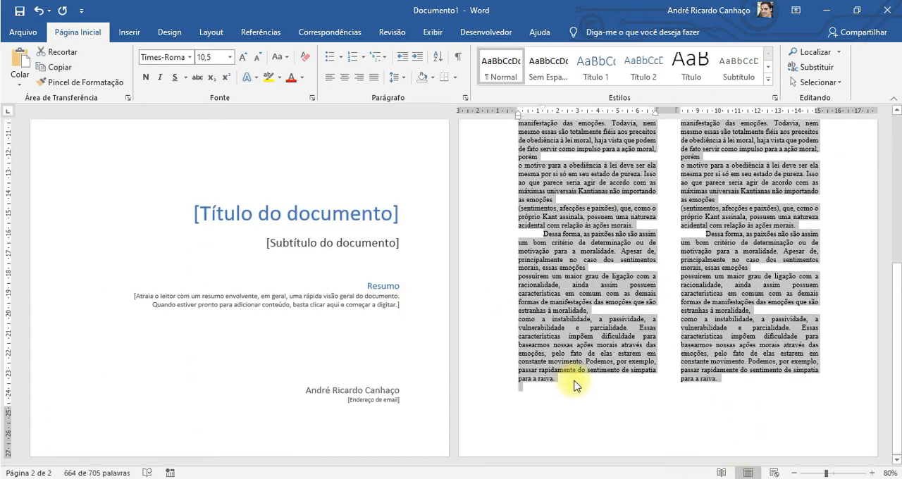
scroll(554, 306, "up", 8)
left_click(211, 32)
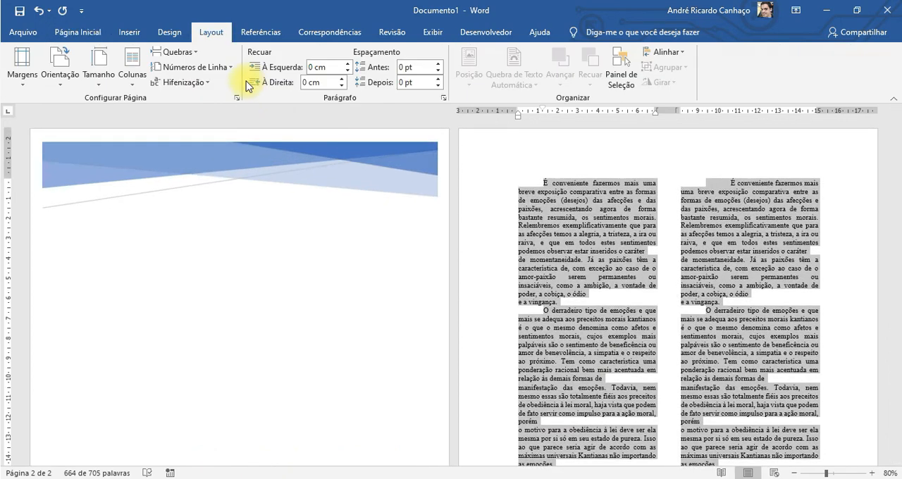
left_click(188, 82)
left_click(202, 117)
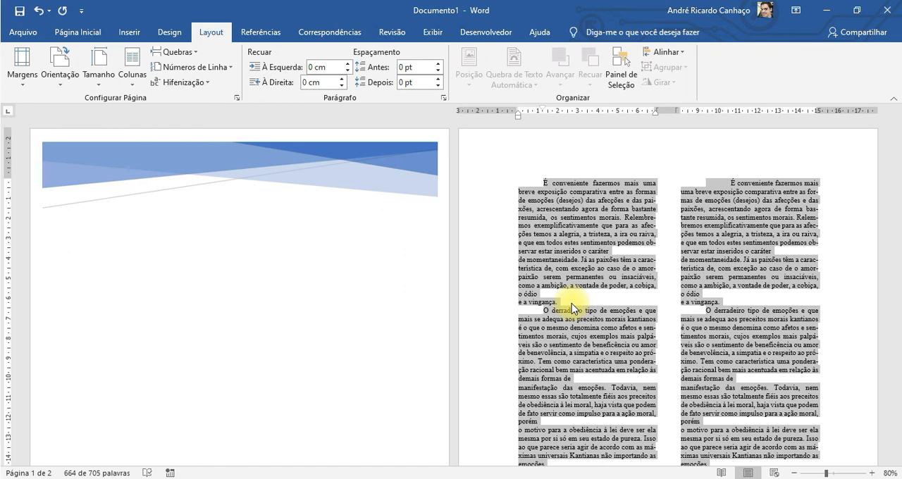
left_click(586, 225)
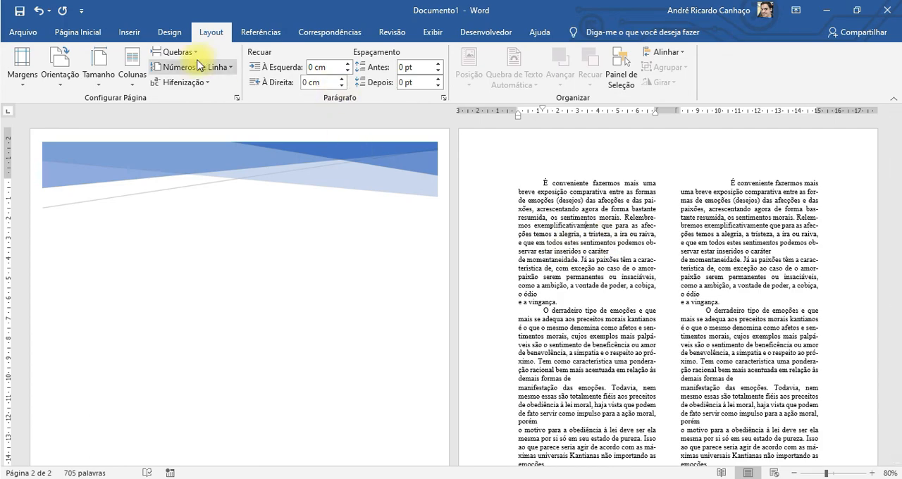
scroll(641, 253, "down", 5)
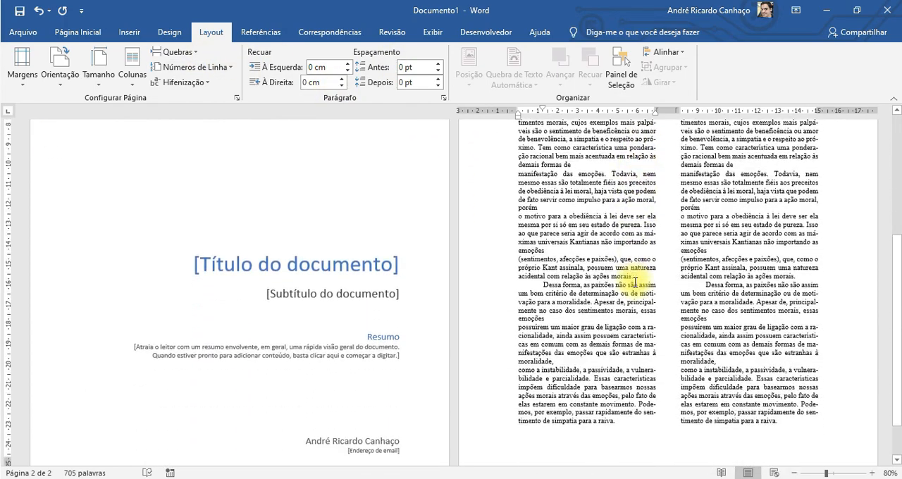
scroll(634, 282, "up", 5)
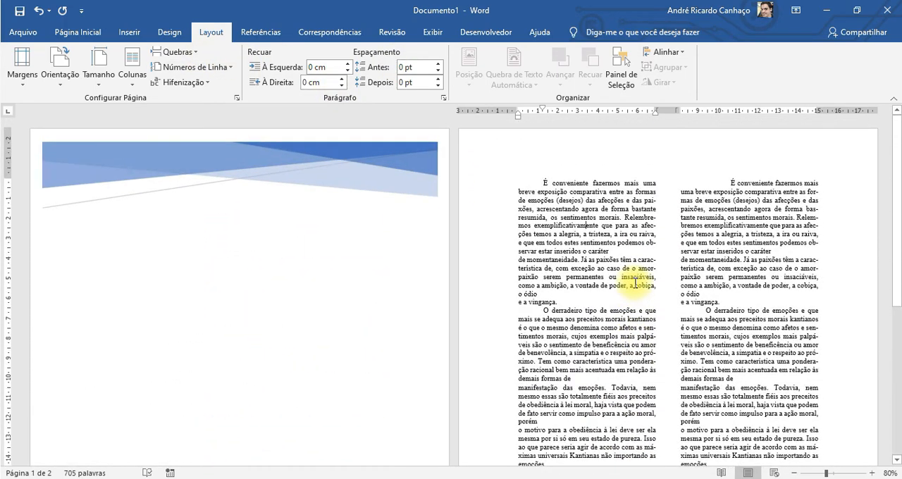